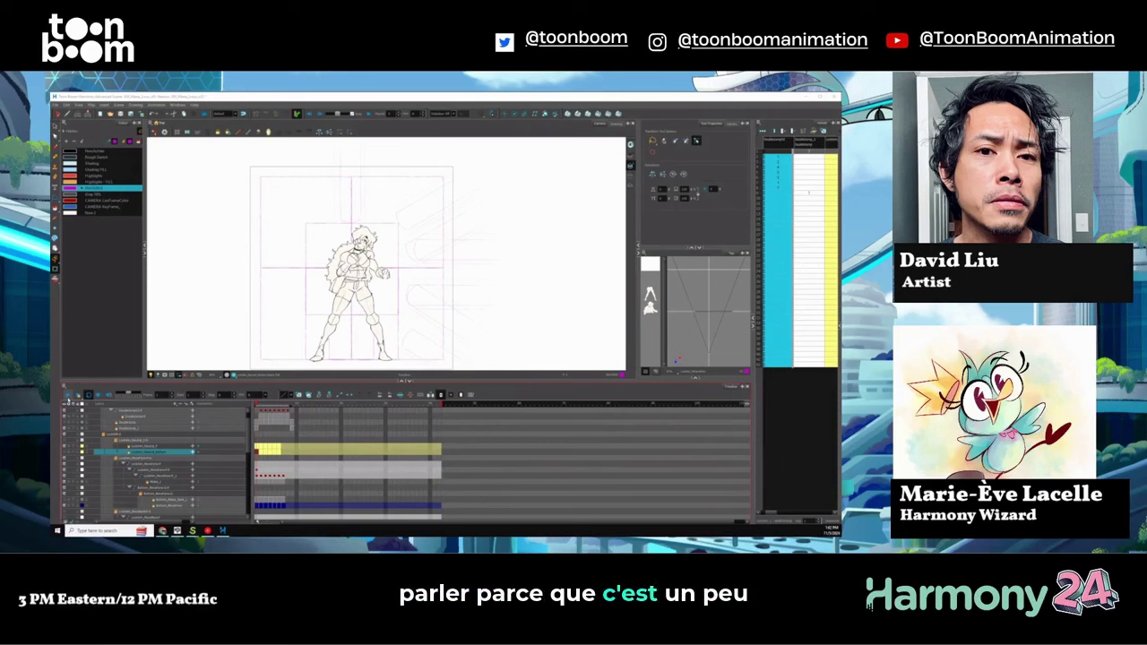
# - Play back the line-art character animation and review the yellow layer's drawings in the timeline
pyautogui.press('Return')
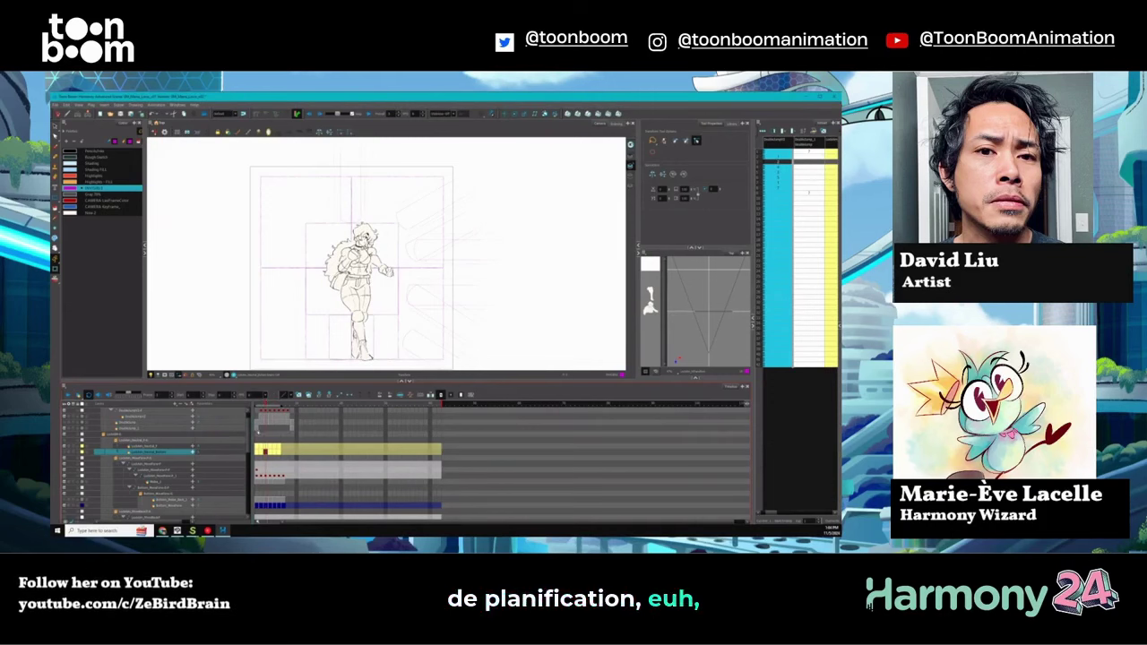
pyautogui.click(250, 433)
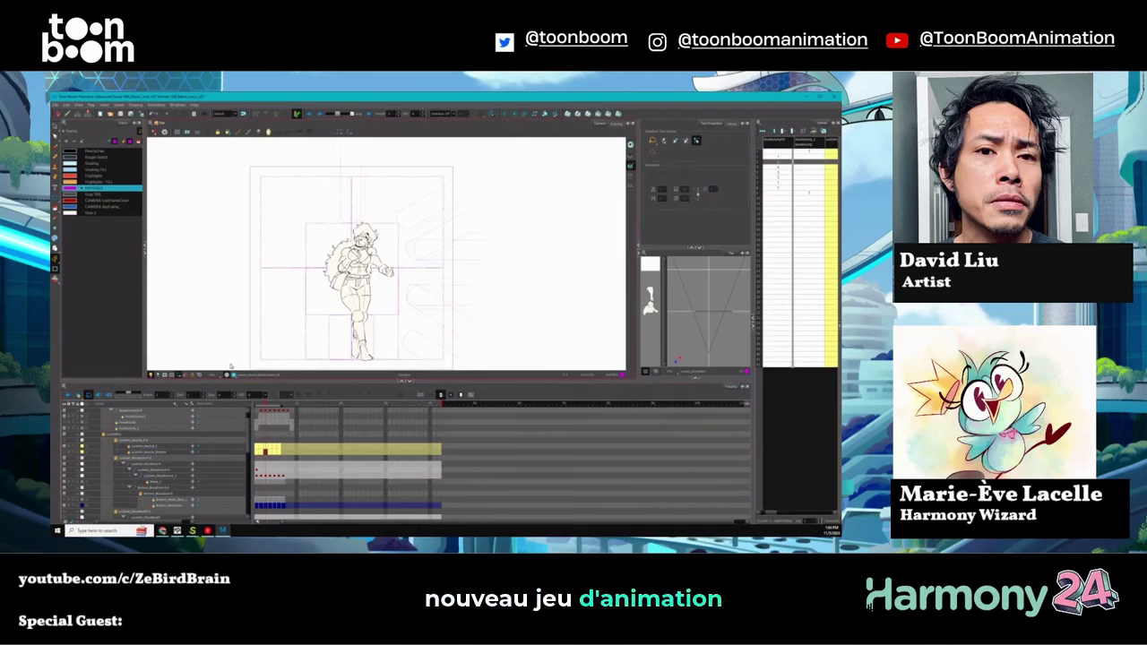
pyautogui.click(108, 441)
pyautogui.click(262, 457)
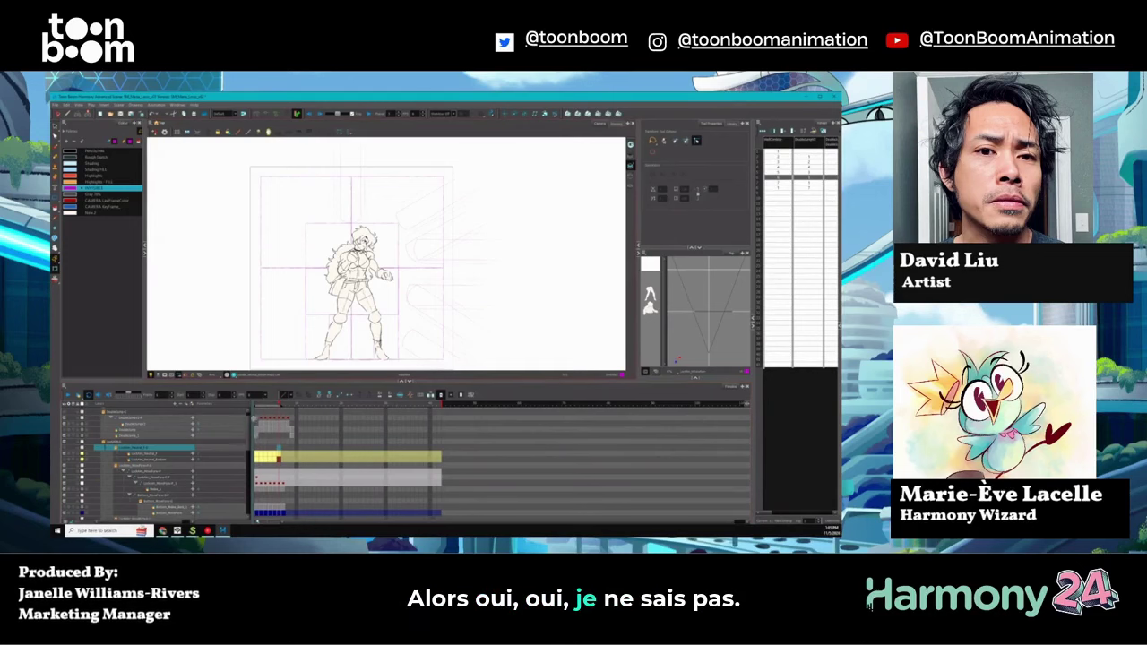
pyautogui.moveTo(255, 421); pyautogui.dragTo(259, 421)
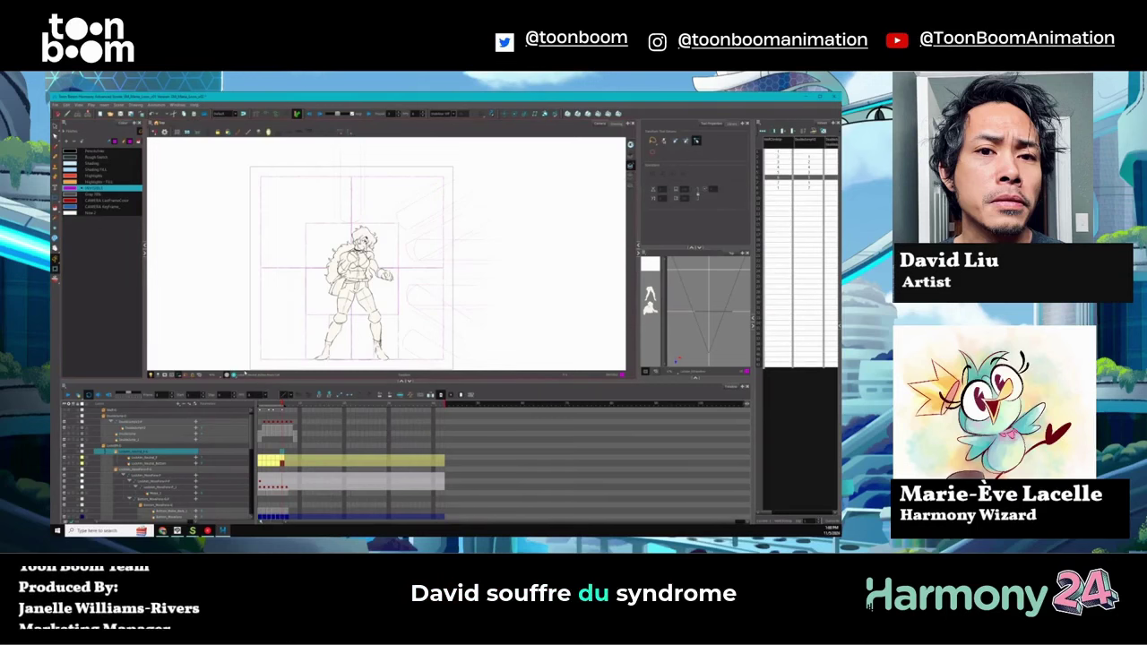
pyautogui.scroll(-2, 247, 436)
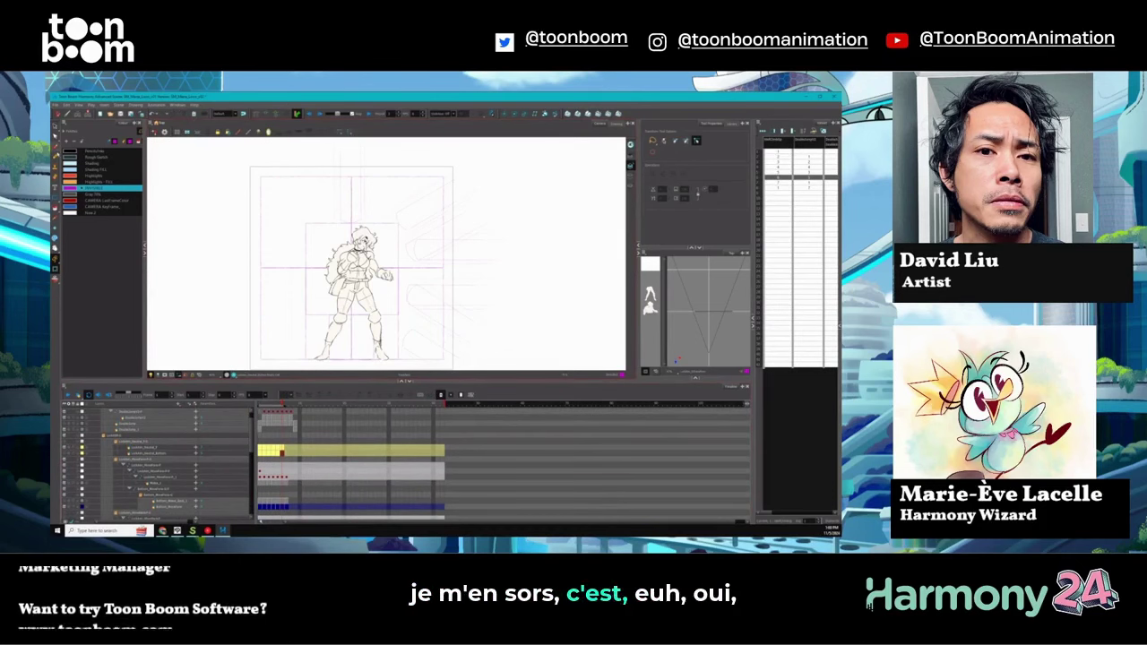
# - Activate the Brush tool and go to the second drawing on the yellow layer
pyautogui.click(89, 162)
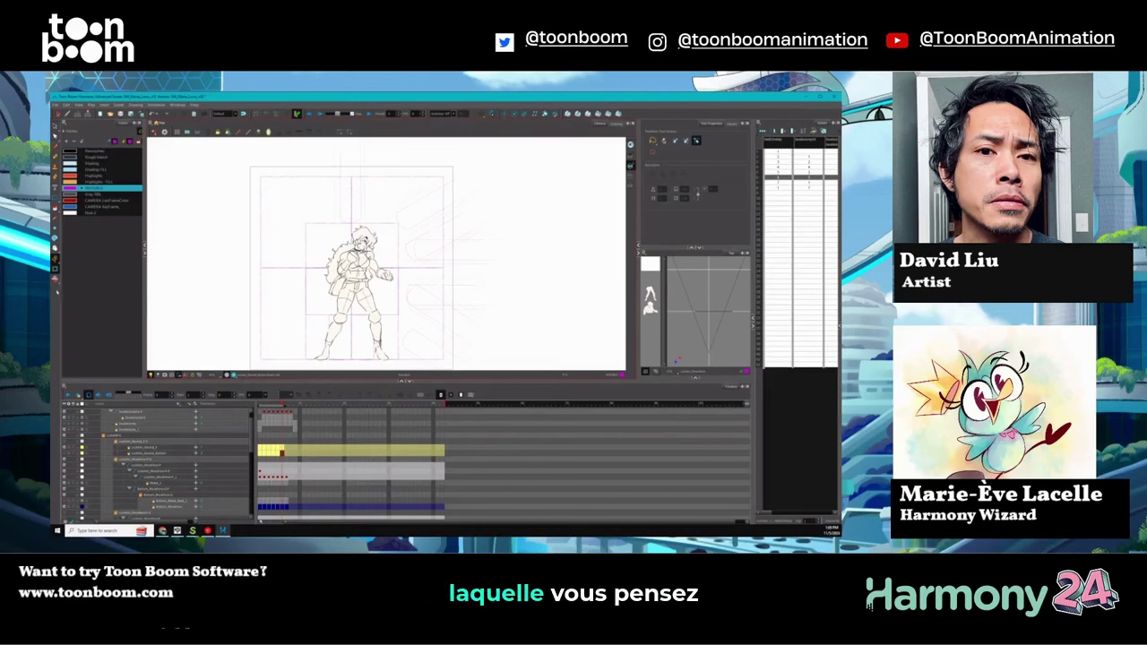
pyautogui.click(56, 150)
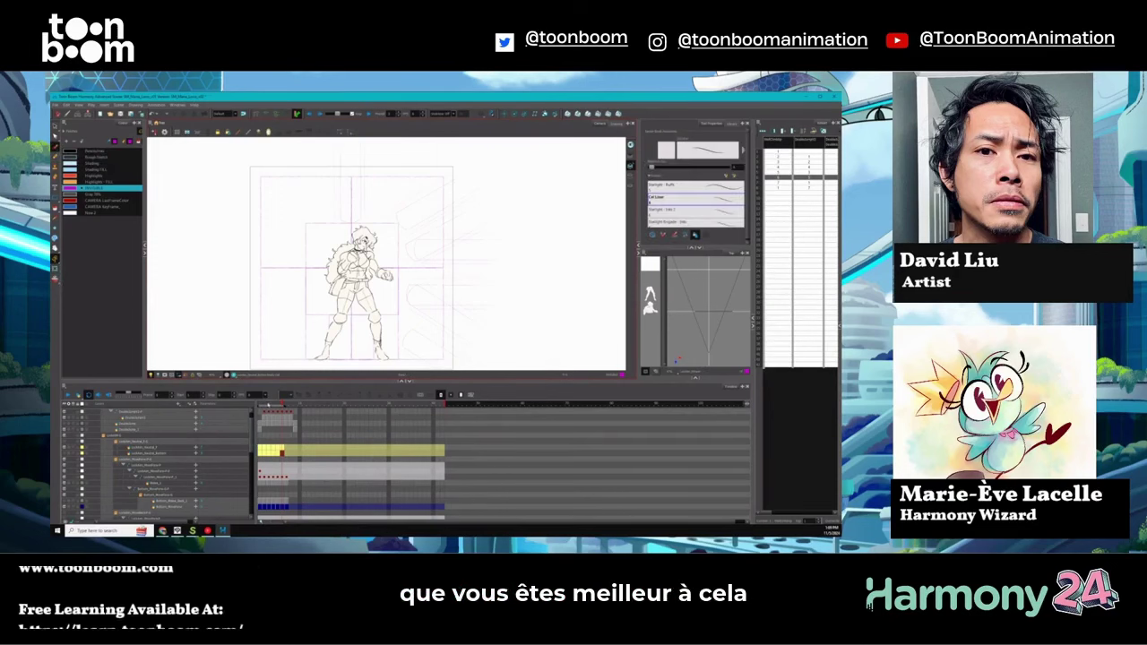
pyautogui.click(267, 451)
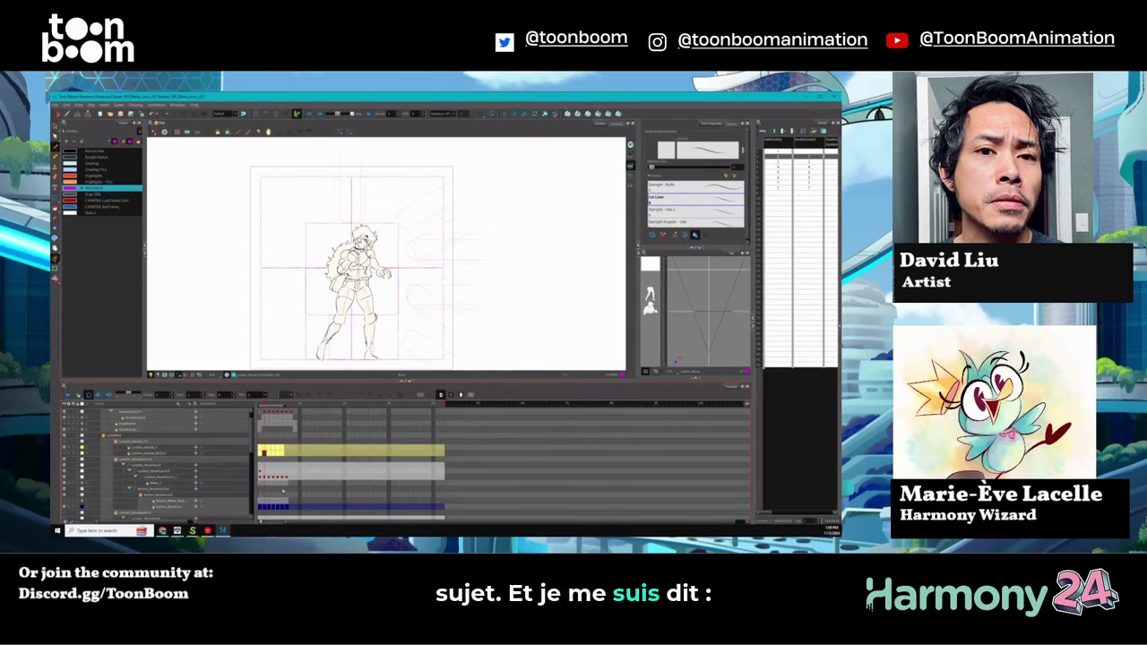
# - Widen the timeline's layer list and select the first drawing of the layer nested in the group below the yellow layers
pyautogui.scroll(-3, 253, 439)
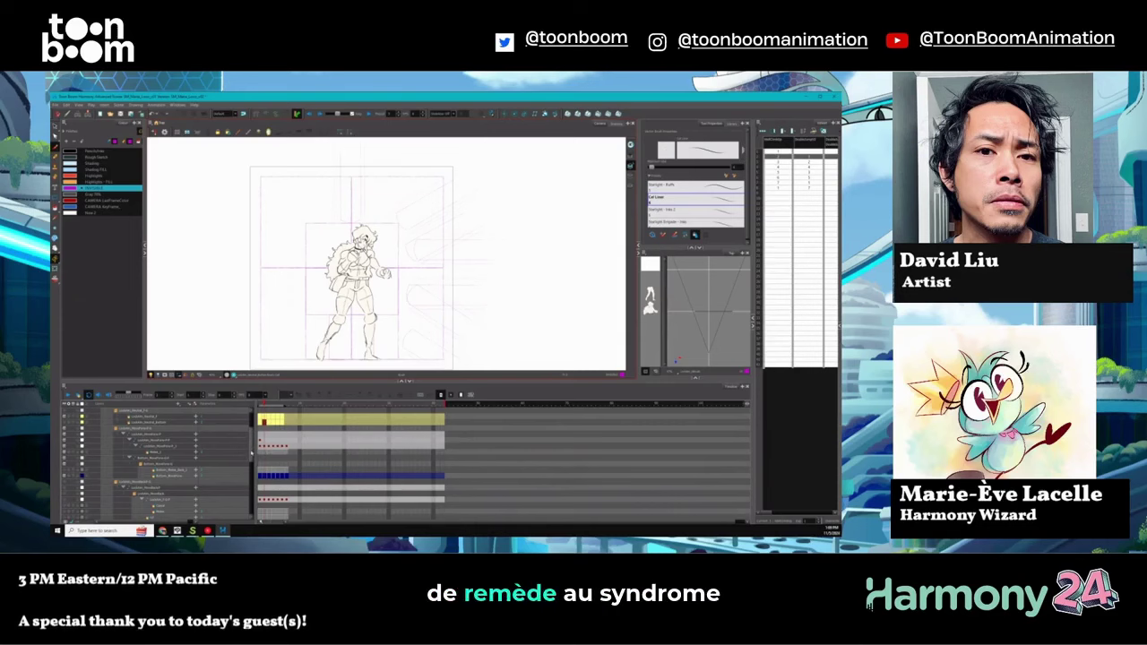
pyautogui.scroll(-3, 358, 457)
pyautogui.scroll(3, 254, 465)
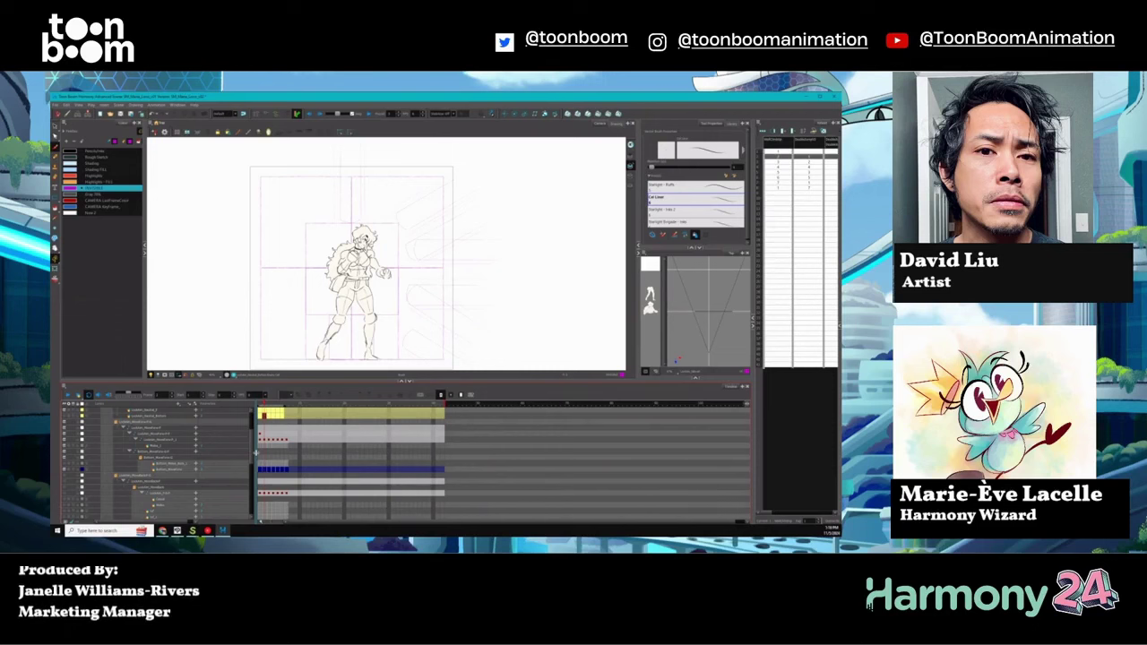
pyautogui.moveTo(254, 445); pyautogui.dragTo(262, 445)
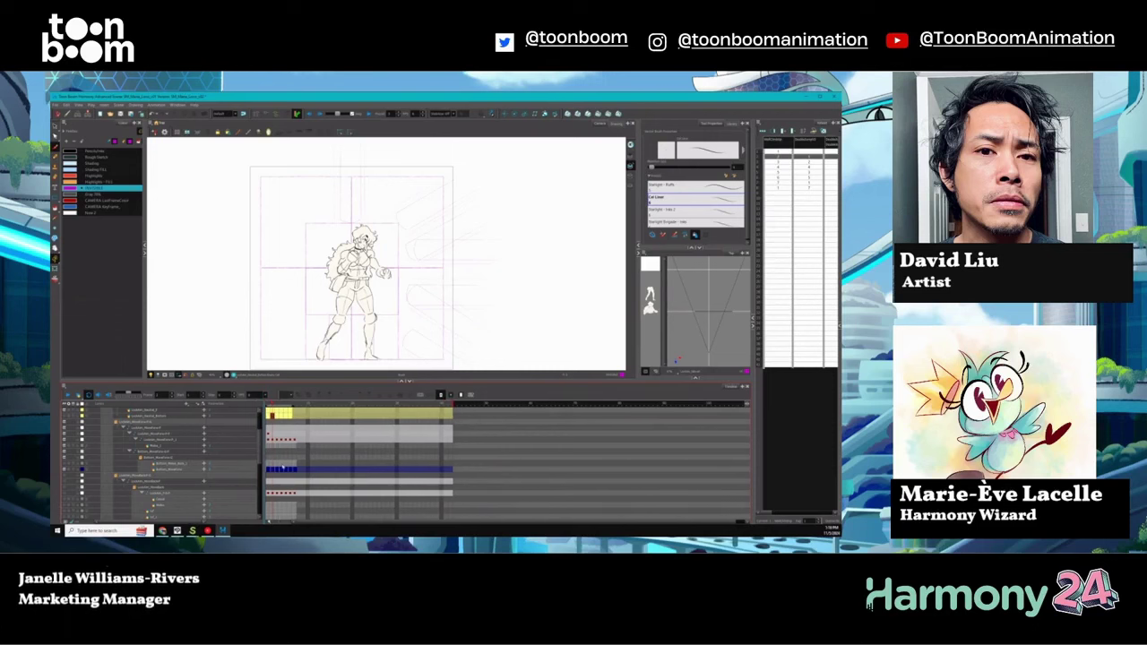
pyautogui.click(251, 445)
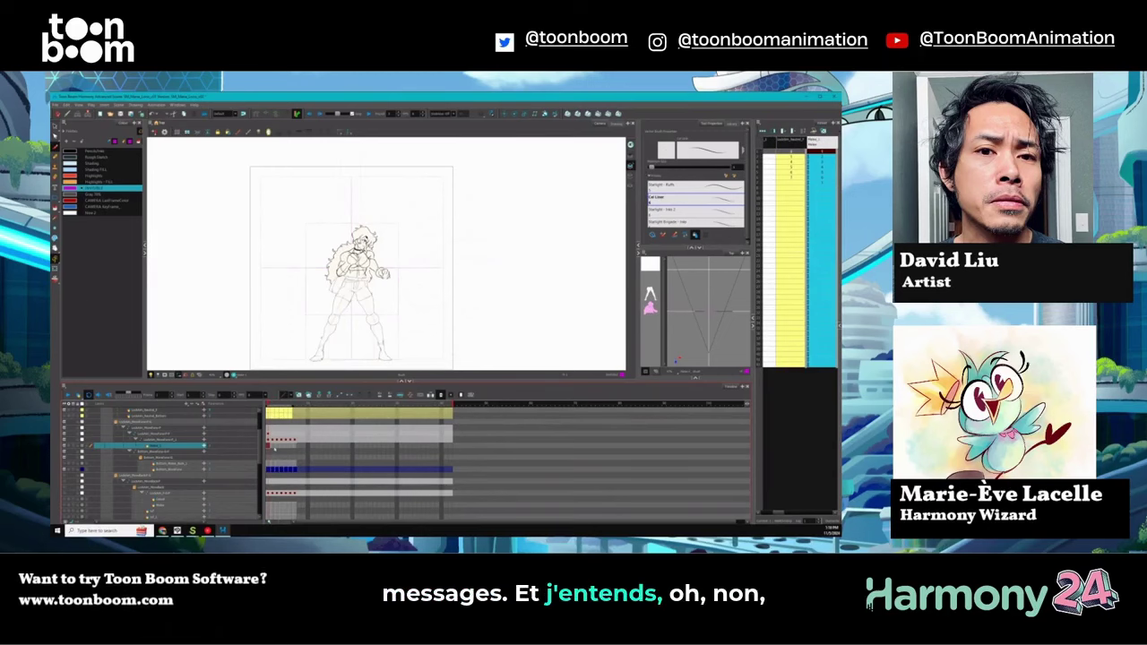
pyautogui.scroll(3, 161, 462)
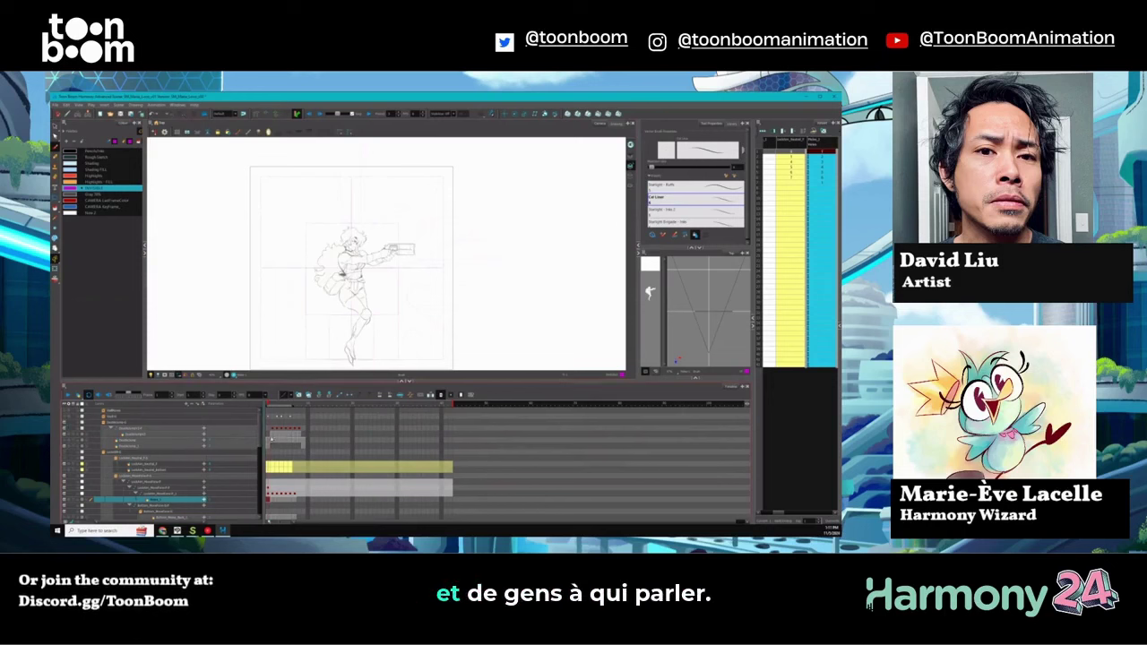
# - Step through the rough tumbling drawings on the layer above the yellow ones and sketch a short curved stroke above the hair mass
pyautogui.click(154, 436)
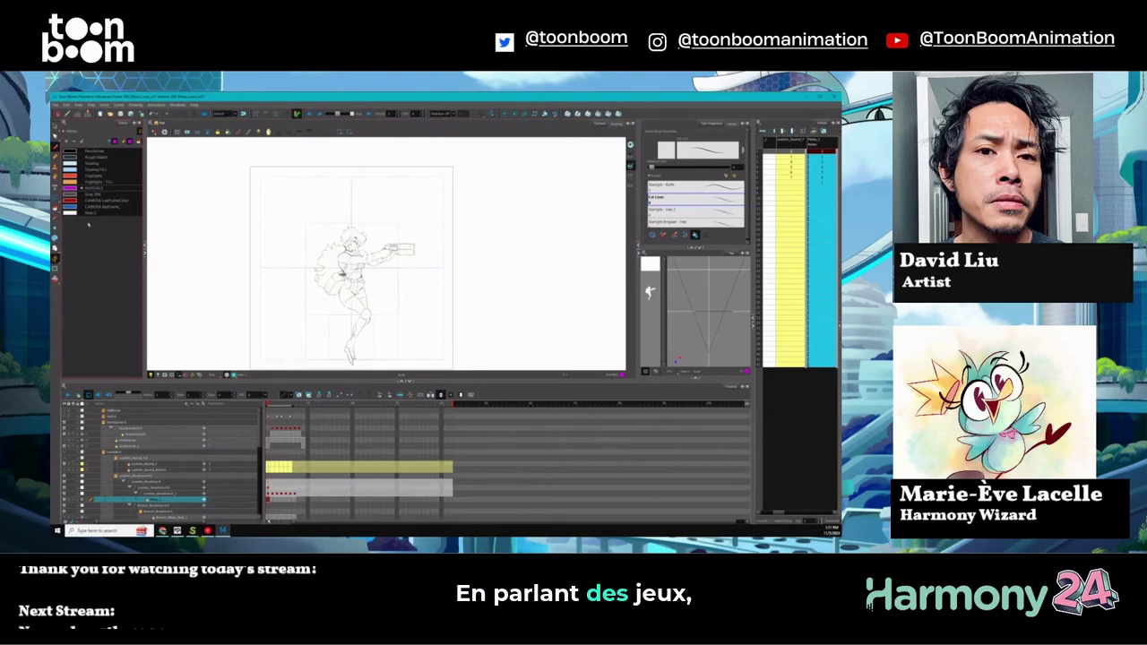
pyautogui.click(273, 435)
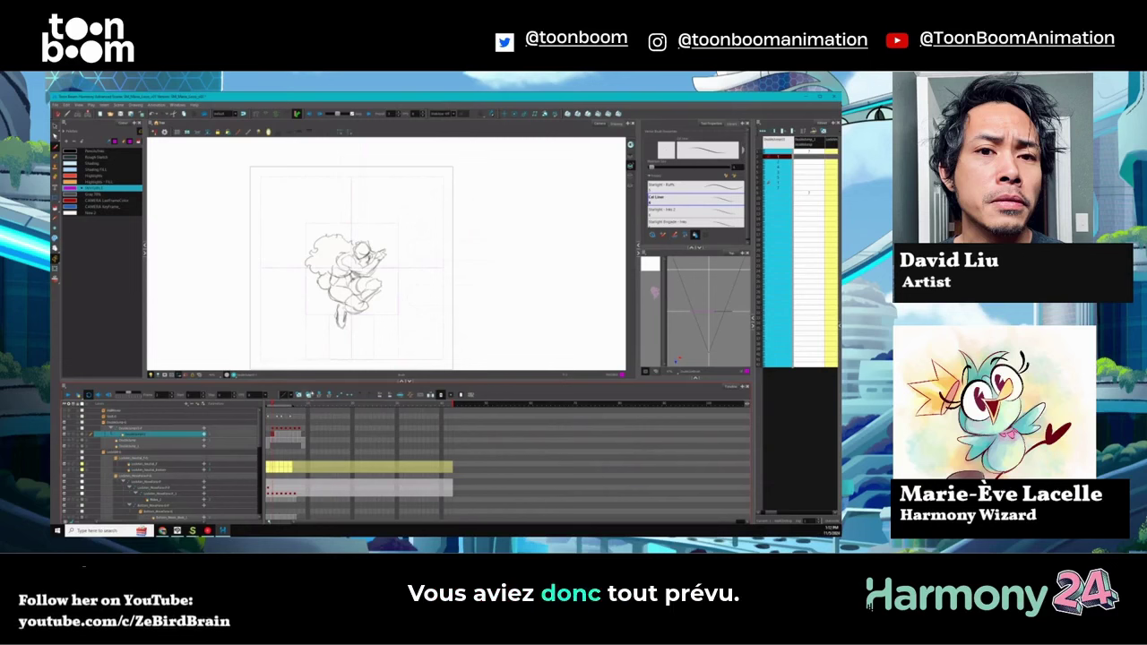
pyautogui.press('Return')
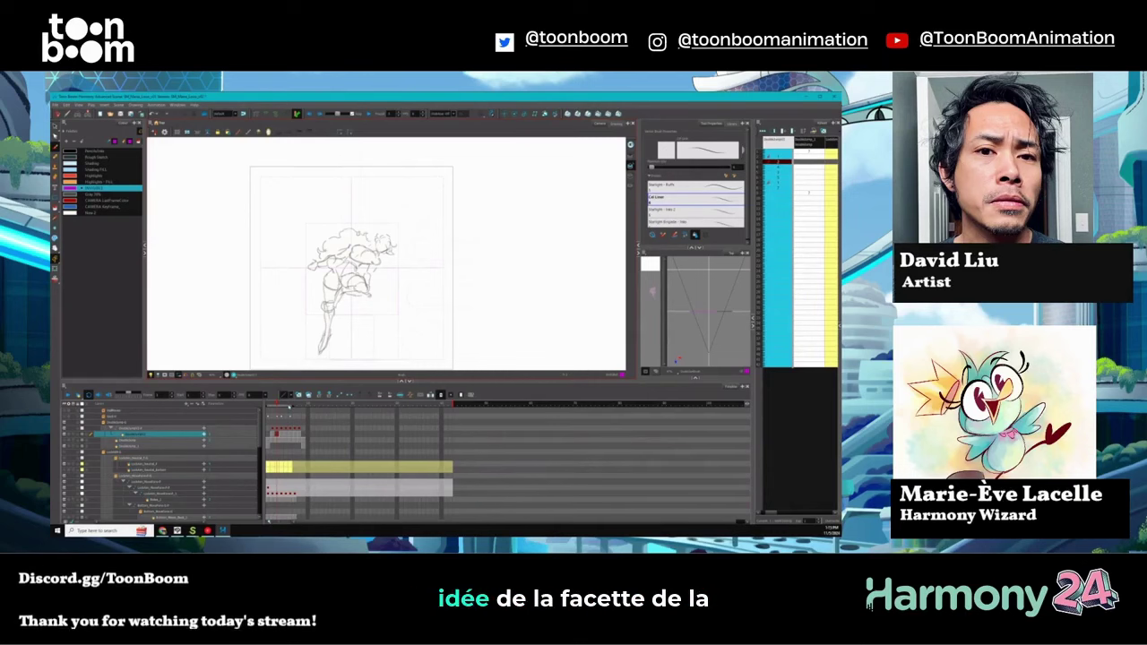
pyautogui.click(297, 406)
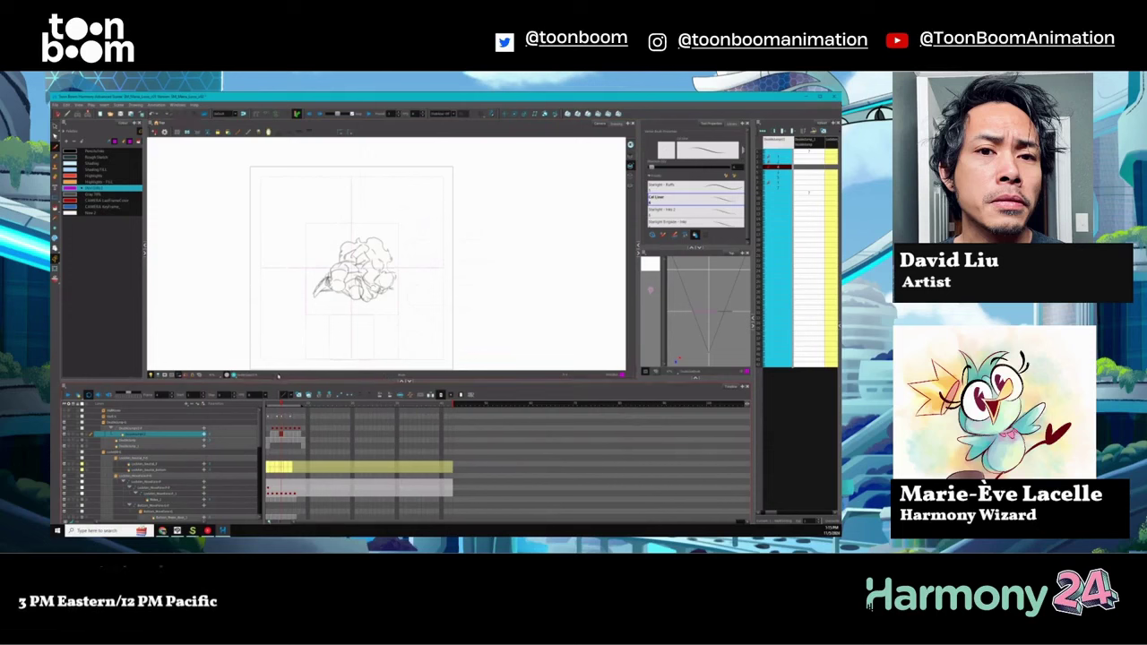
pyautogui.press('Return')
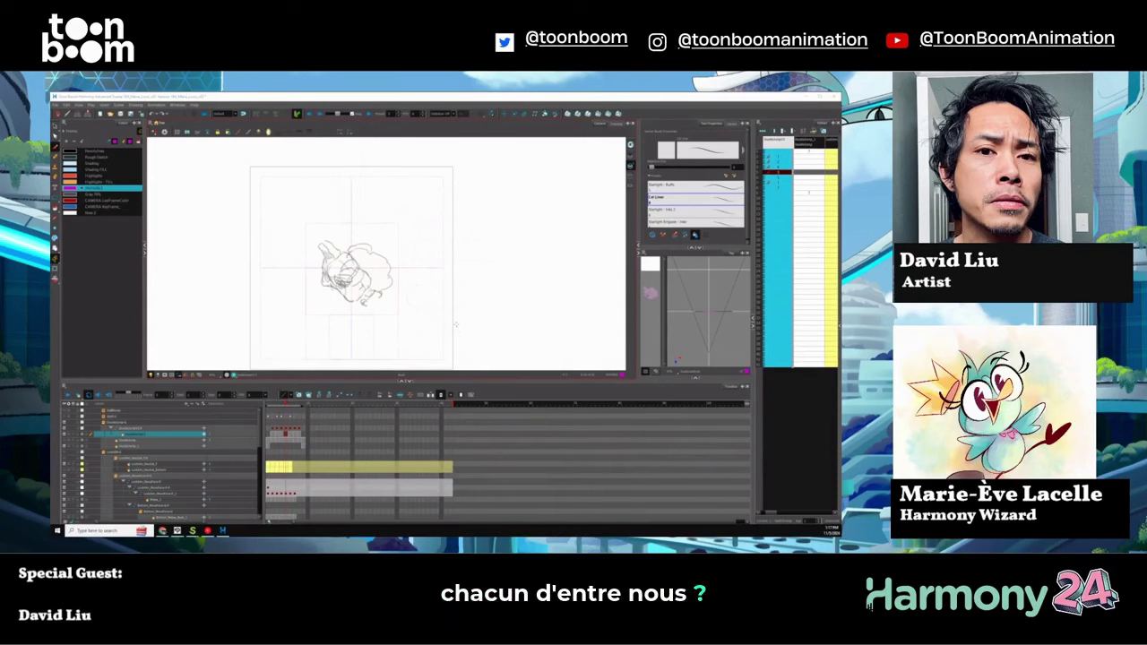
pyautogui.moveTo(375, 244); pyautogui.dragTo(389, 245)
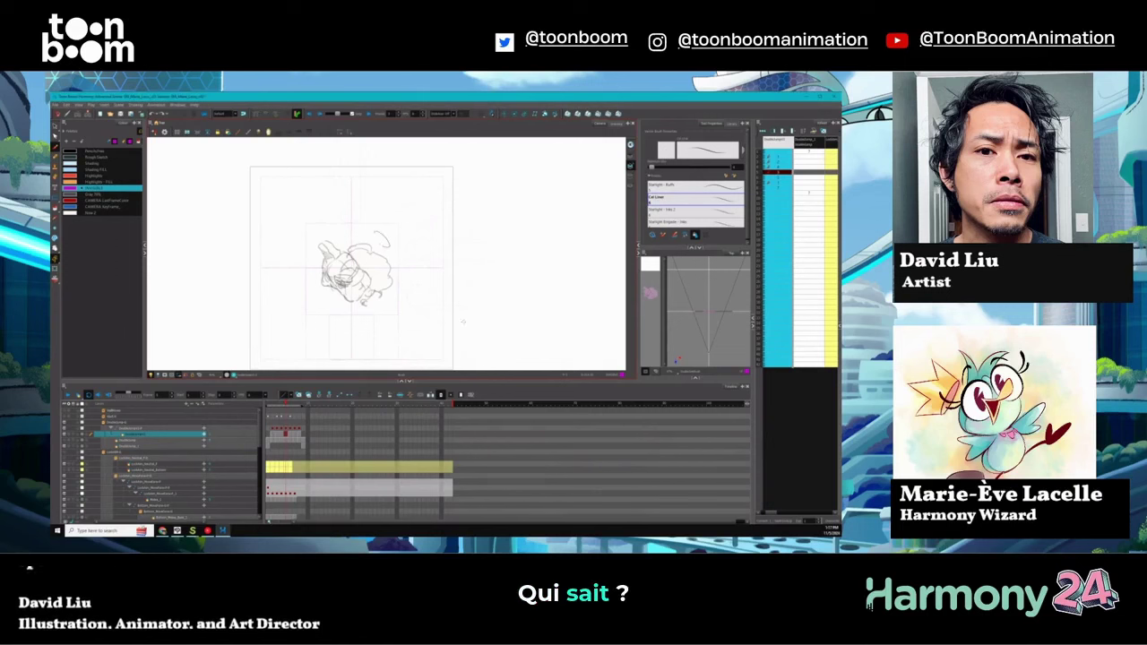
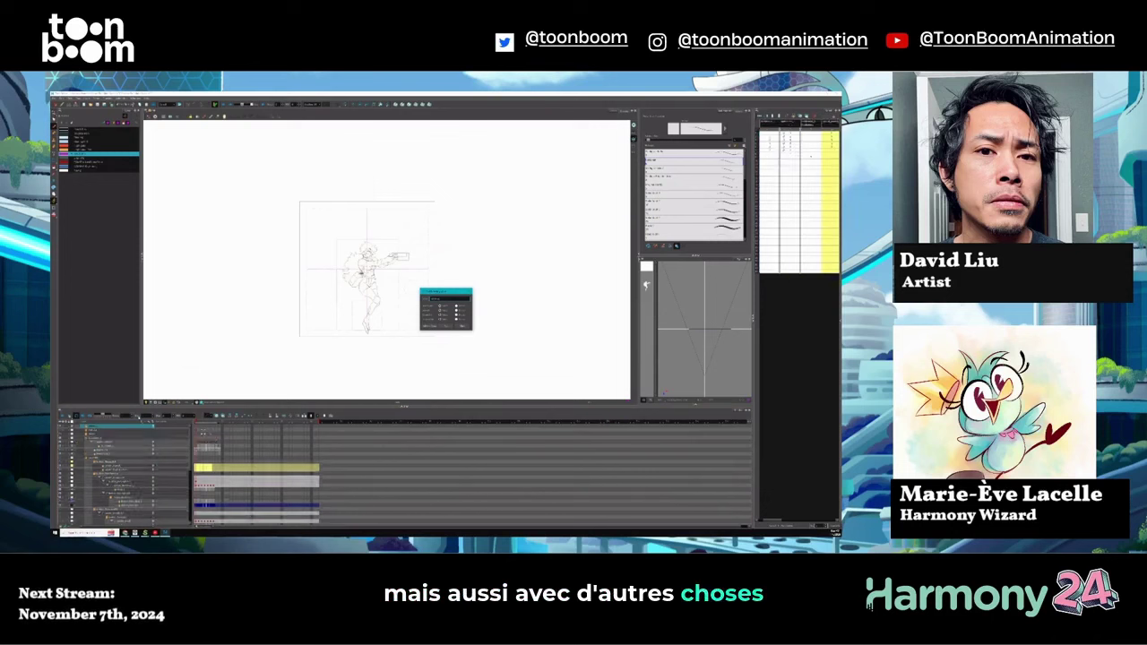
# - Close the open dialog and bring up the line drawing of the character standing with lowered arms
pyautogui.click(456, 326)
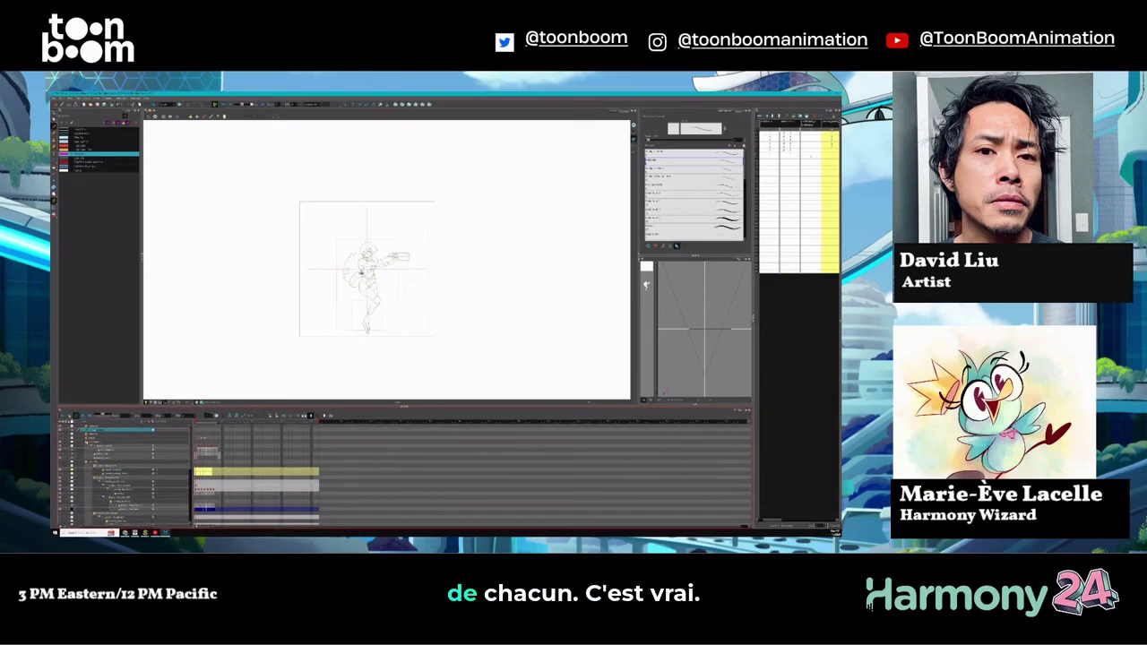
pyautogui.scroll(-1, 125, 474)
pyautogui.scroll(-3, 126, 474)
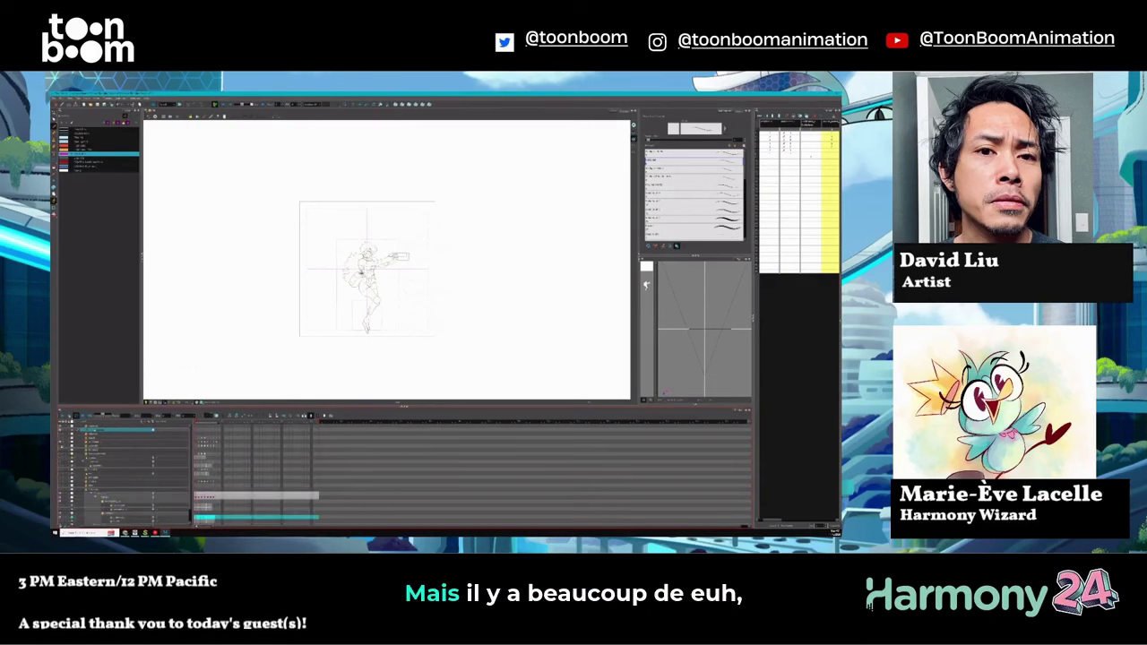
pyautogui.click(829, 201)
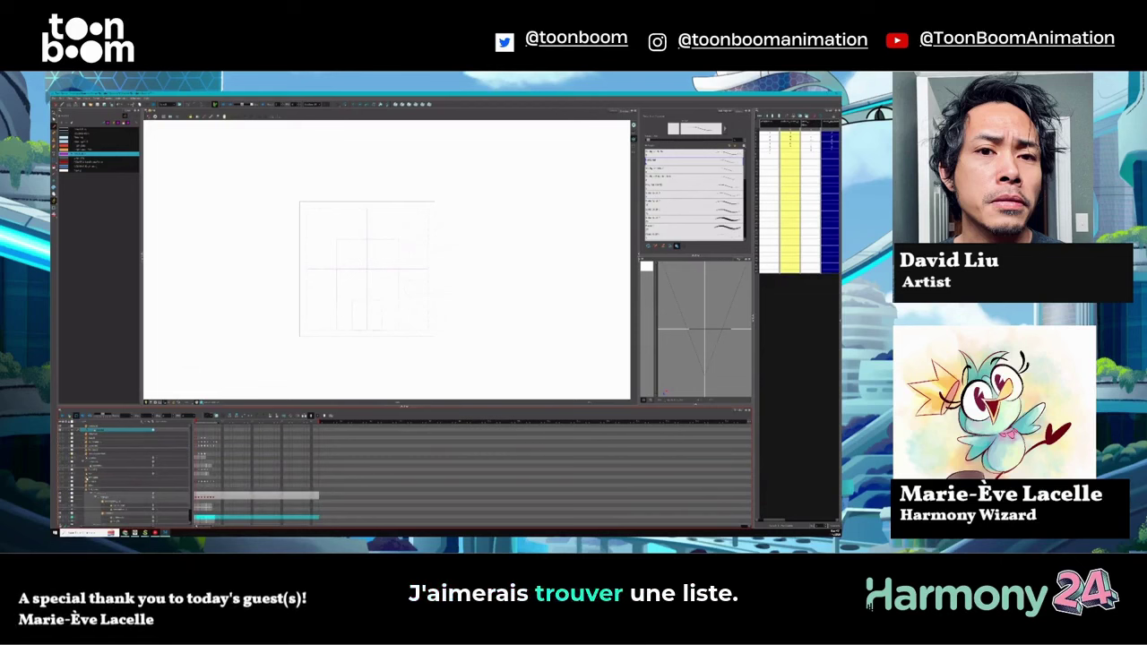
pyautogui.scroll(1, 125, 475)
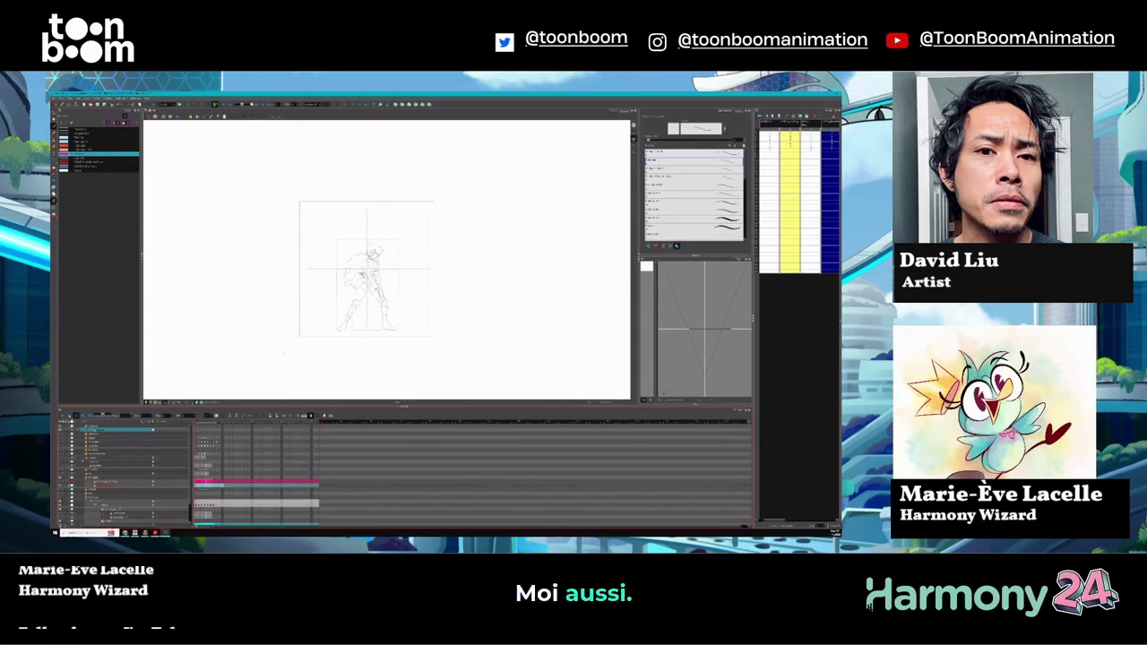
pyautogui.scroll(4, 367, 269)
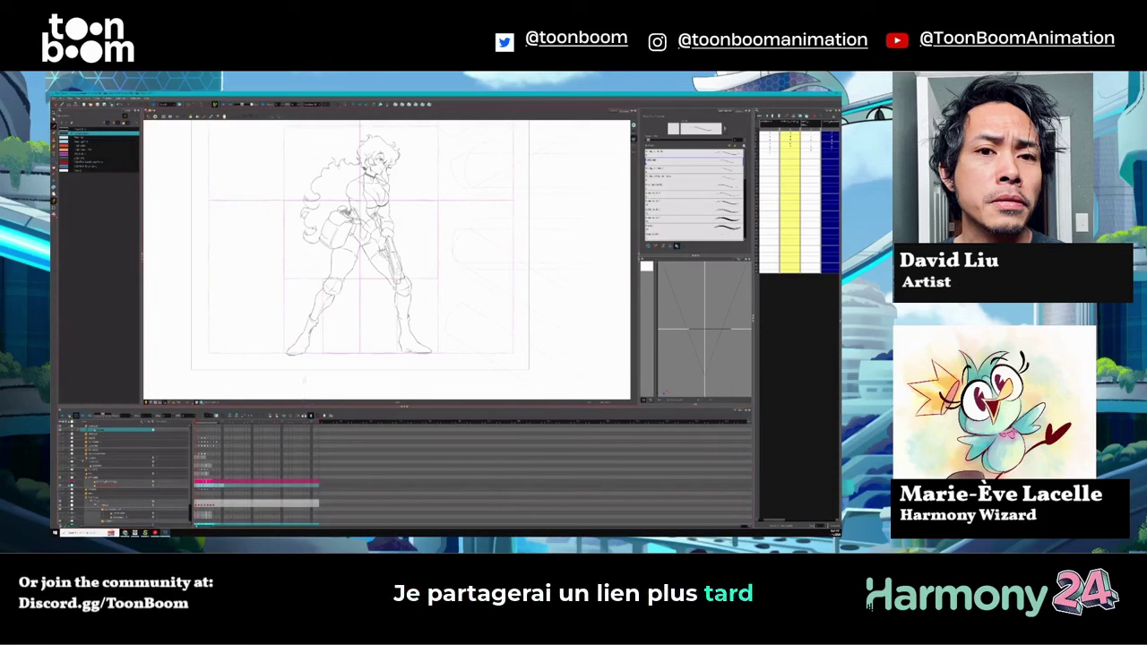
pyautogui.scroll(3, 385, 260)
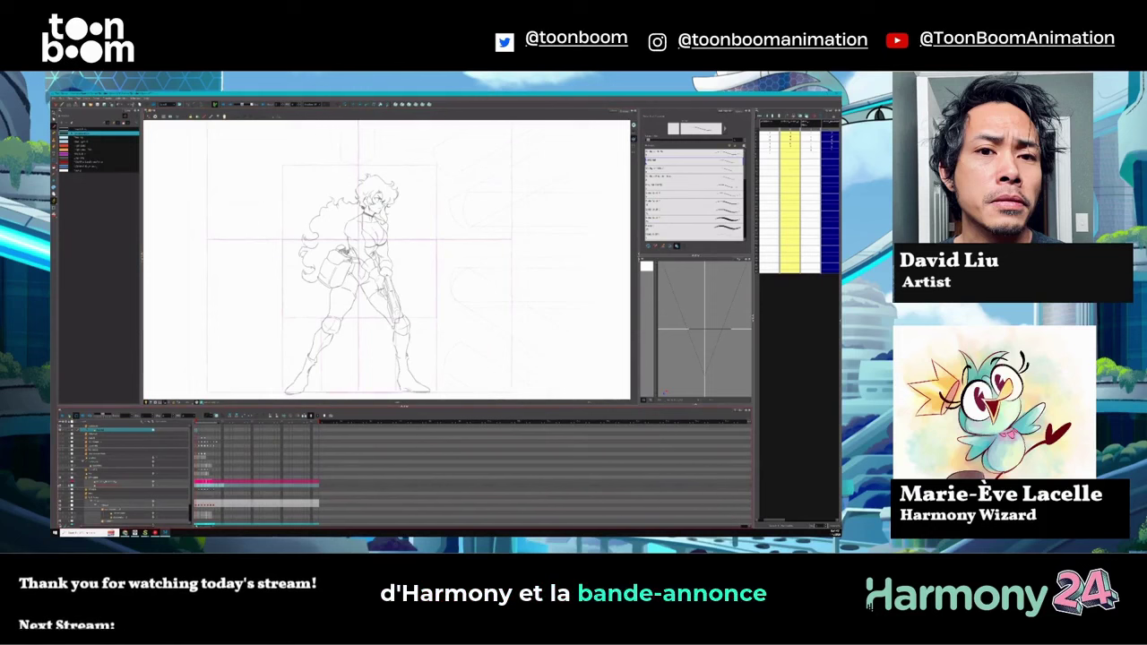
# - Expand and collapse the drawing thumbnails of the cyan and magenta layers to inspect their contents
pyautogui.click(101, 492)
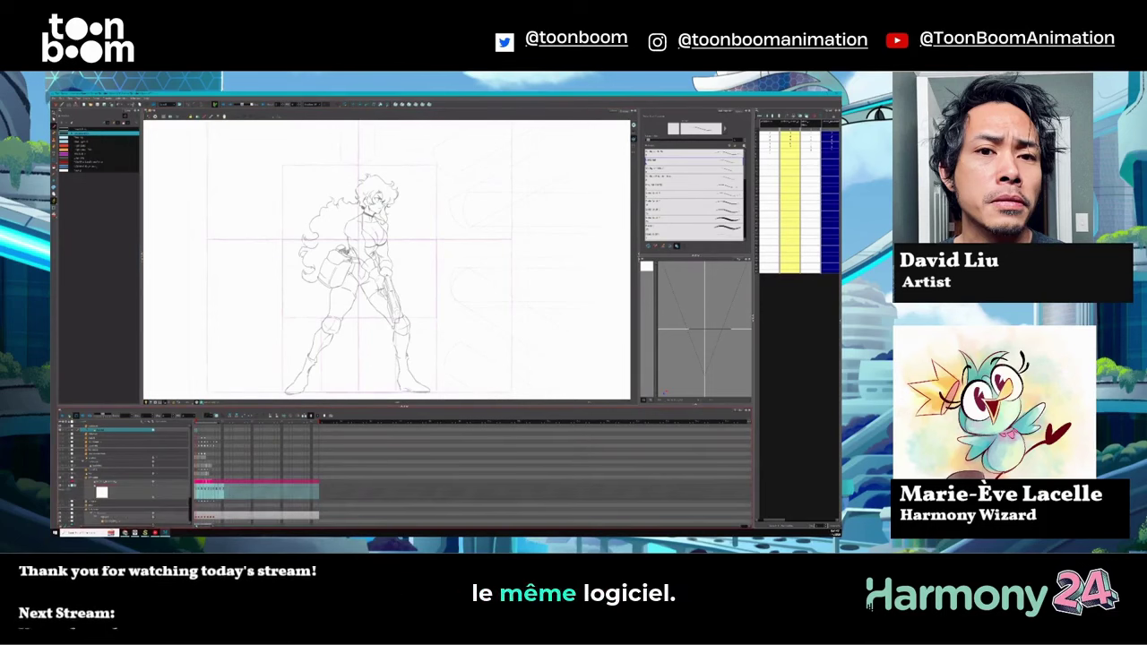
pyautogui.click(102, 492)
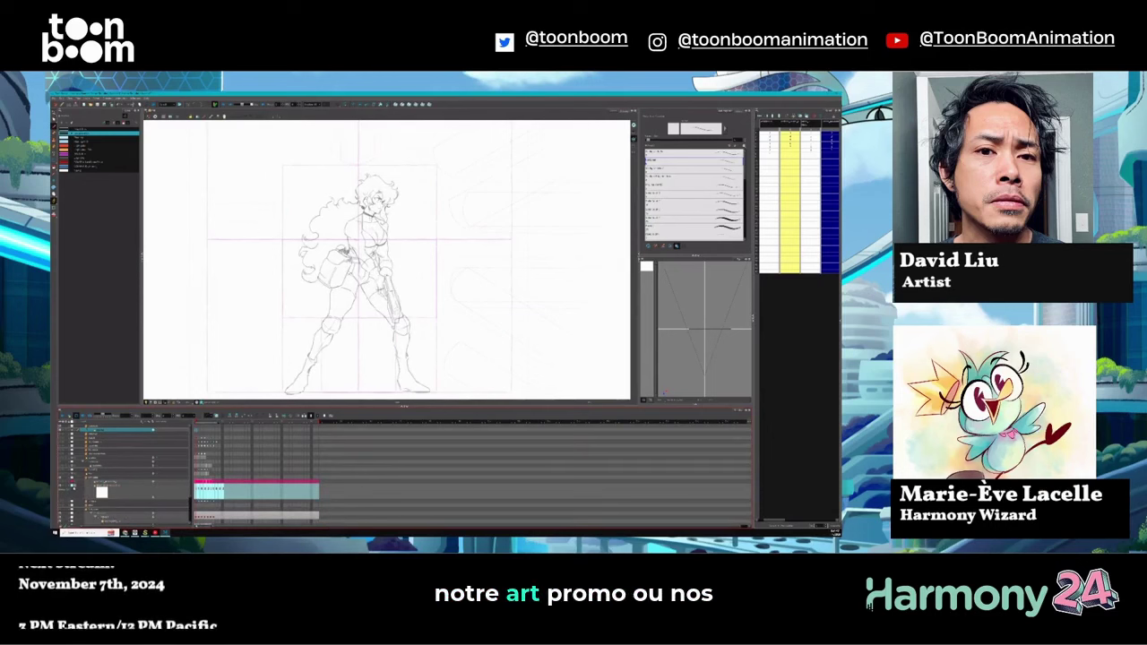
pyautogui.click(99, 488)
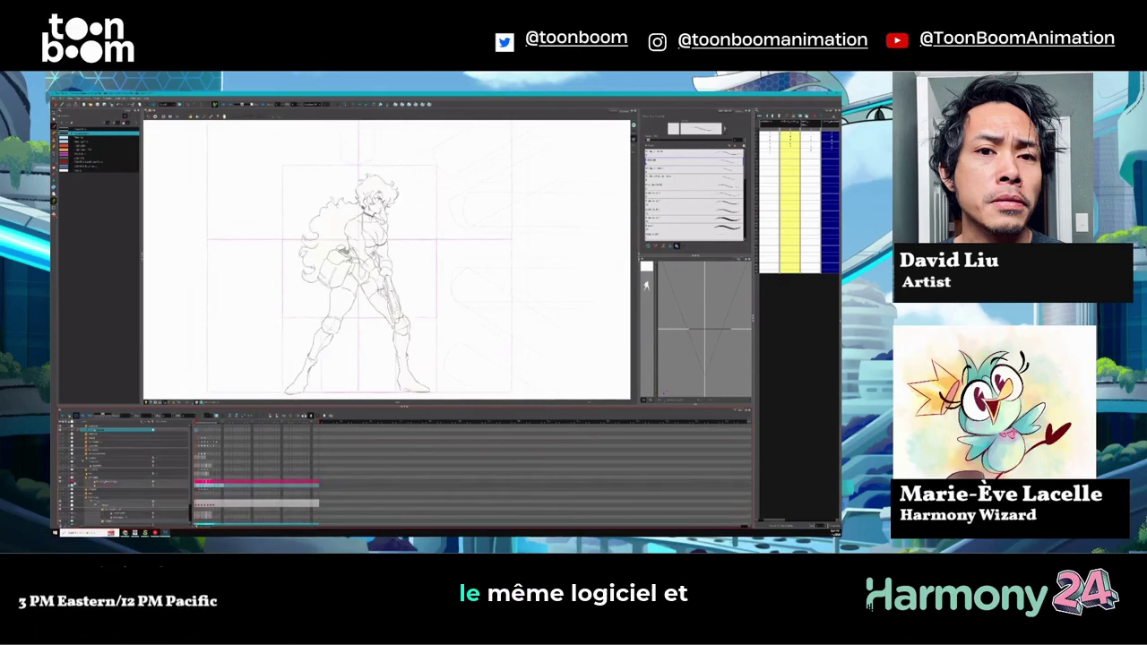
pyautogui.click(101, 489)
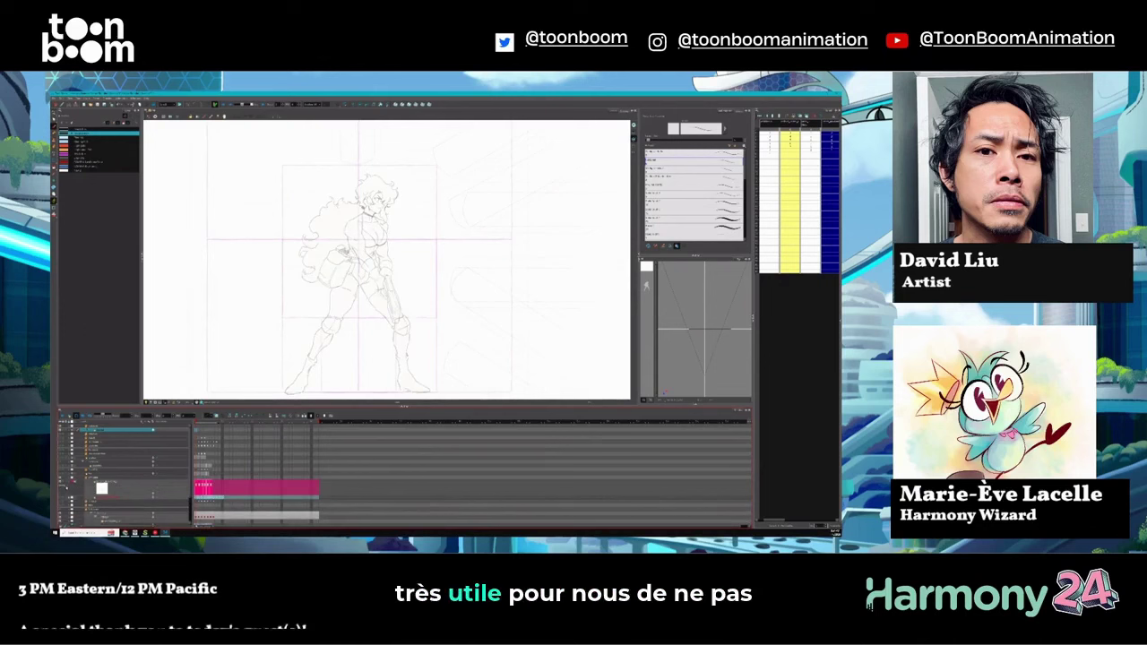
pyautogui.click(102, 488)
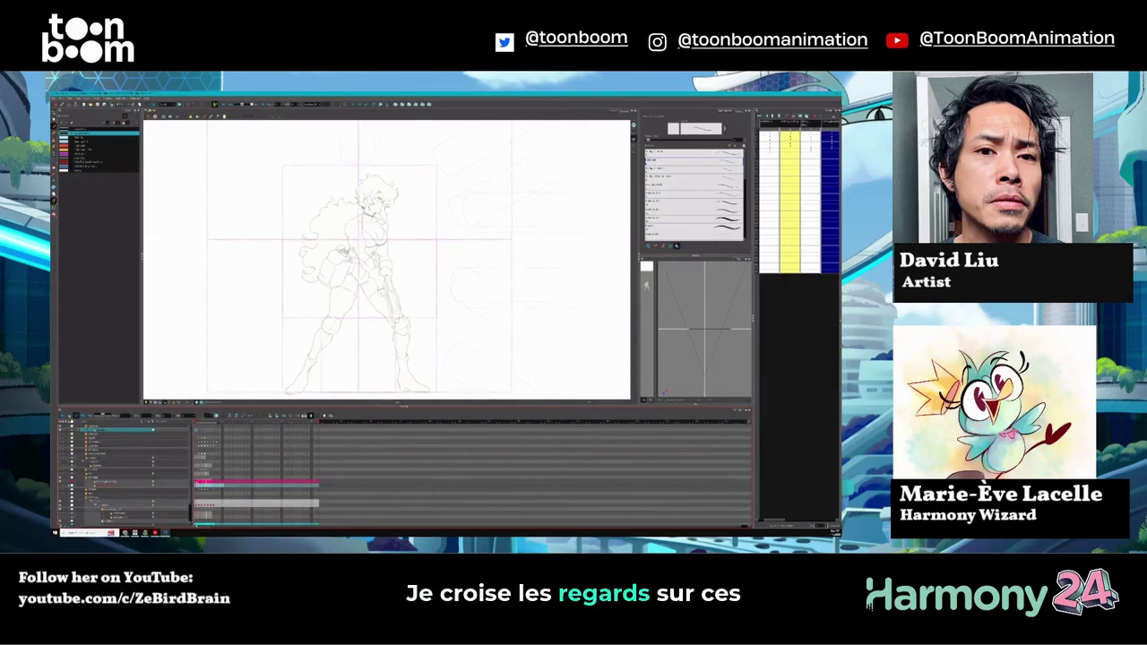
# - Select the magenta layer, reselect the uppermost layer, and inspect the standing pose's upper body before advancing one frame
pyautogui.click(117, 482)
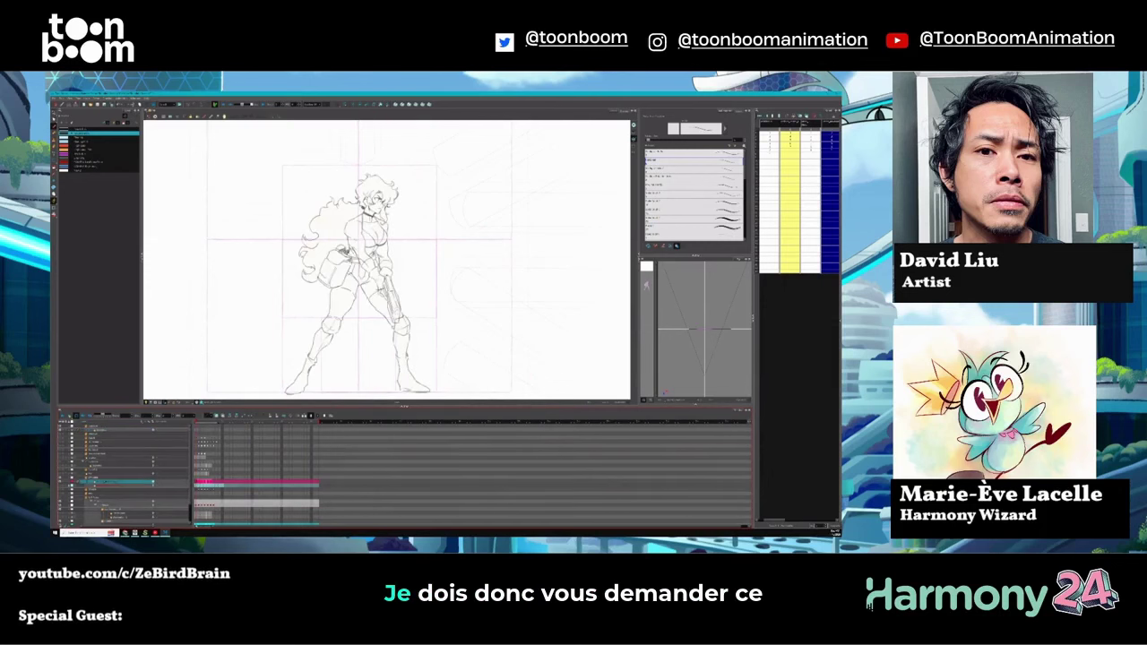
pyautogui.click(117, 431)
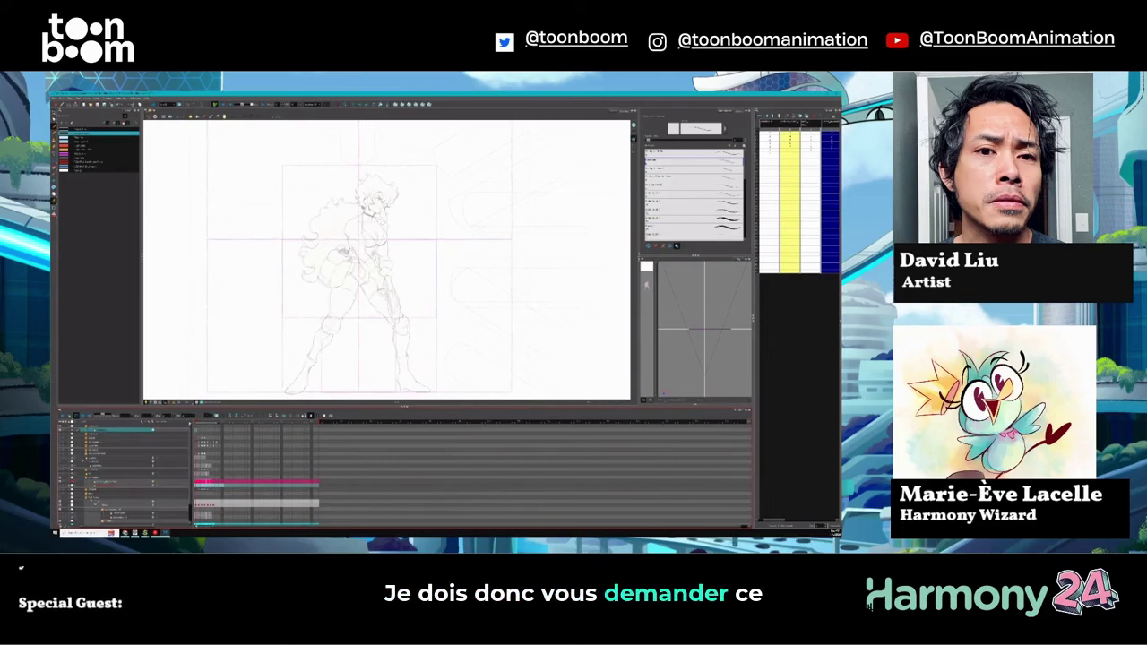
pyautogui.scroll(2, 365, 193)
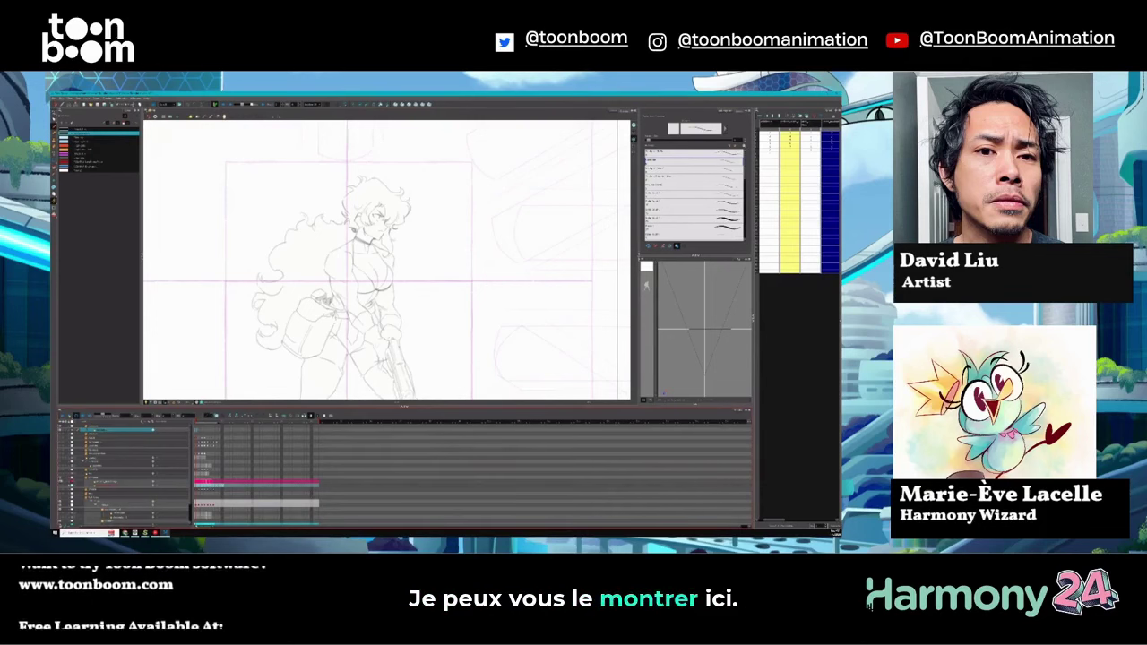
pyautogui.press('.')
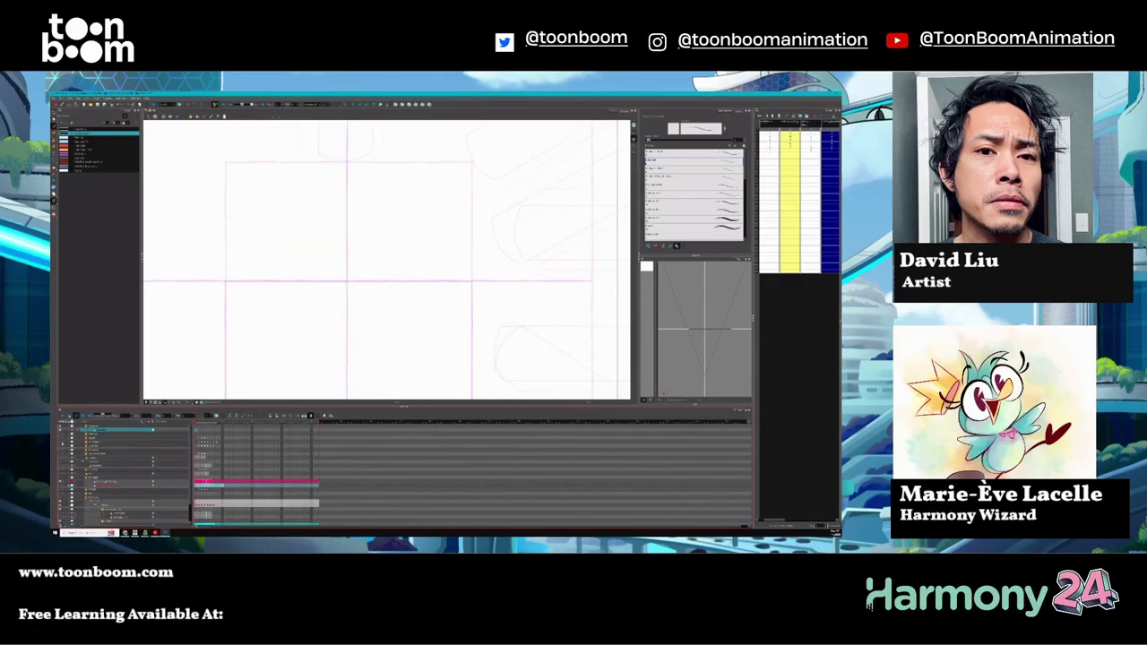
# - Select the layer containing the gun-aiming pose and inspect the character's full figure from head to feet
pyautogui.press(',')
pyautogui.click(107, 443)
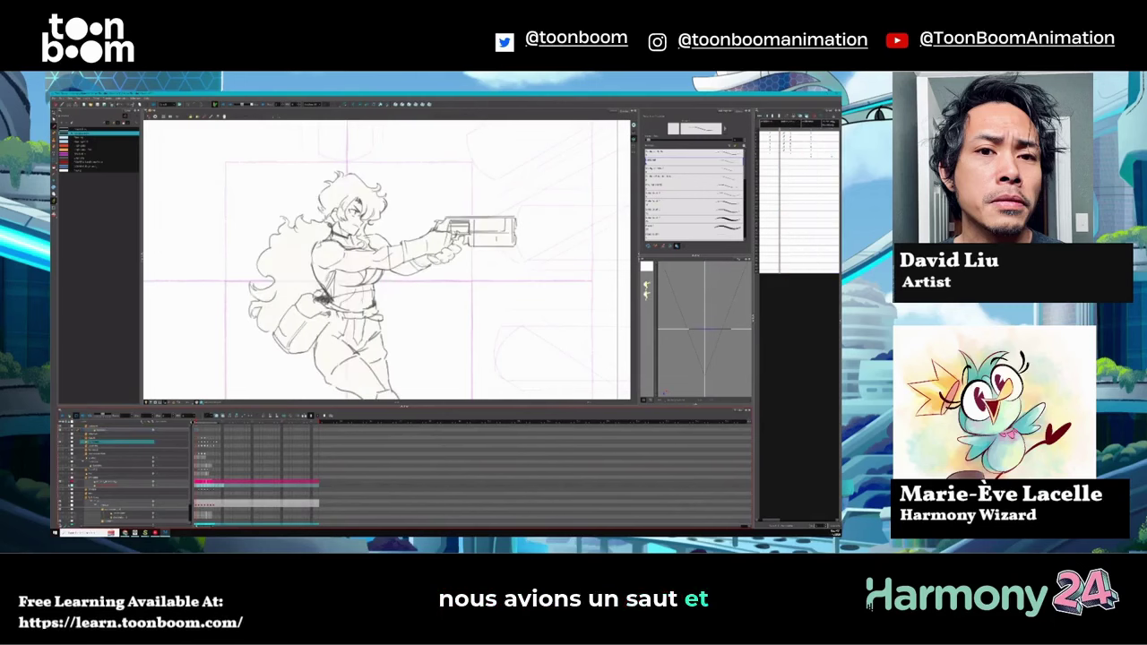
pyautogui.scroll(-2, 301, 357)
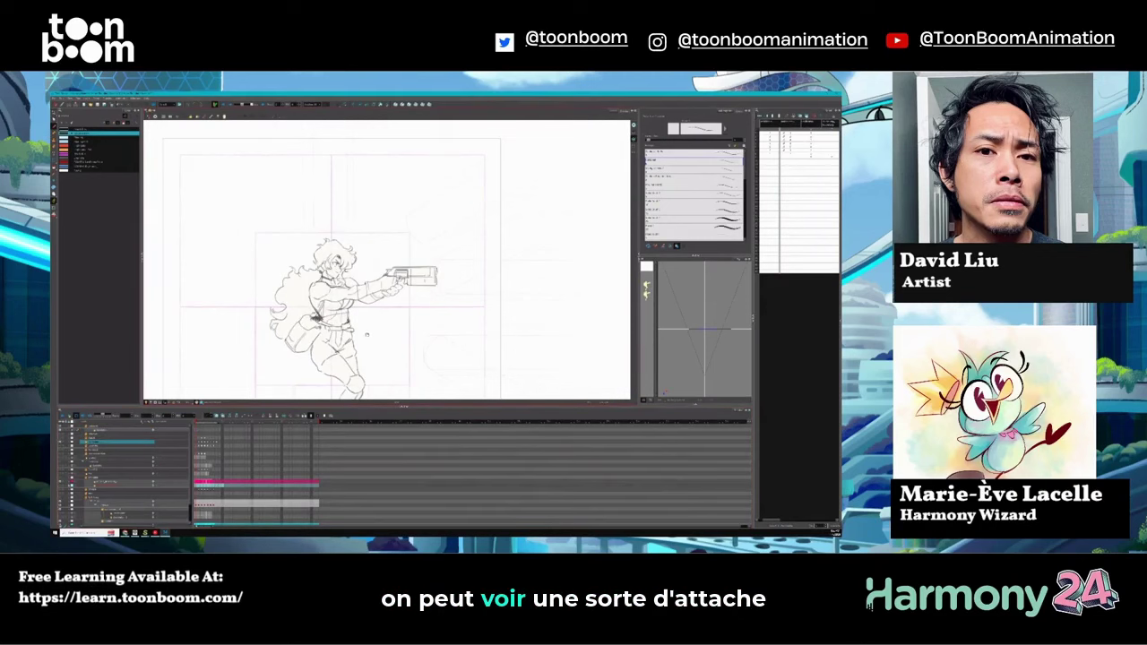
pyautogui.scroll(-3, 385, 260)
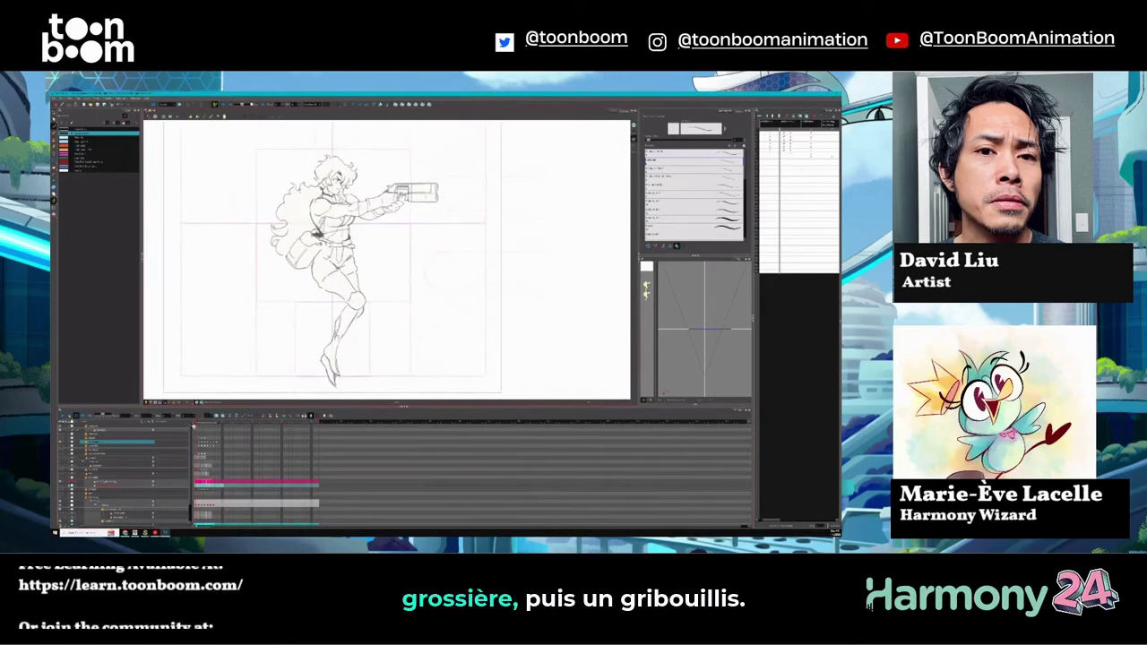
# - Step frame by frame through the rough airborne drawings on the aiming-pose layer
pyautogui.click(769, 132)
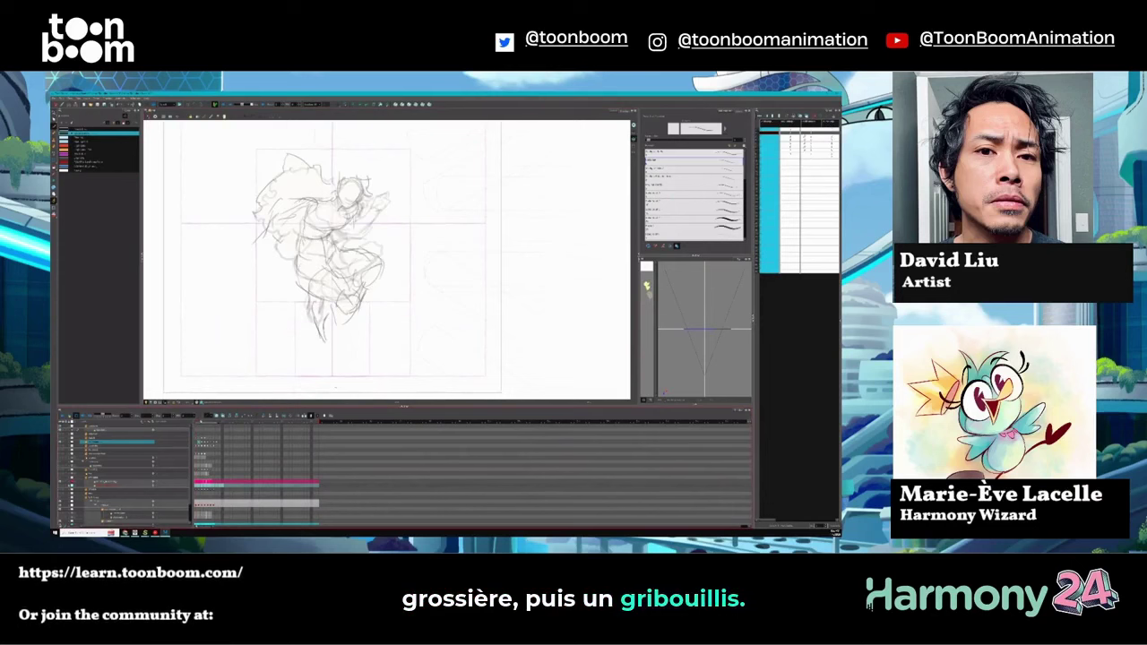
pyautogui.press('.')
pyautogui.press('.')
pyautogui.press('.')
pyautogui.press('.')
pyautogui.press('.')
pyautogui.press('.')
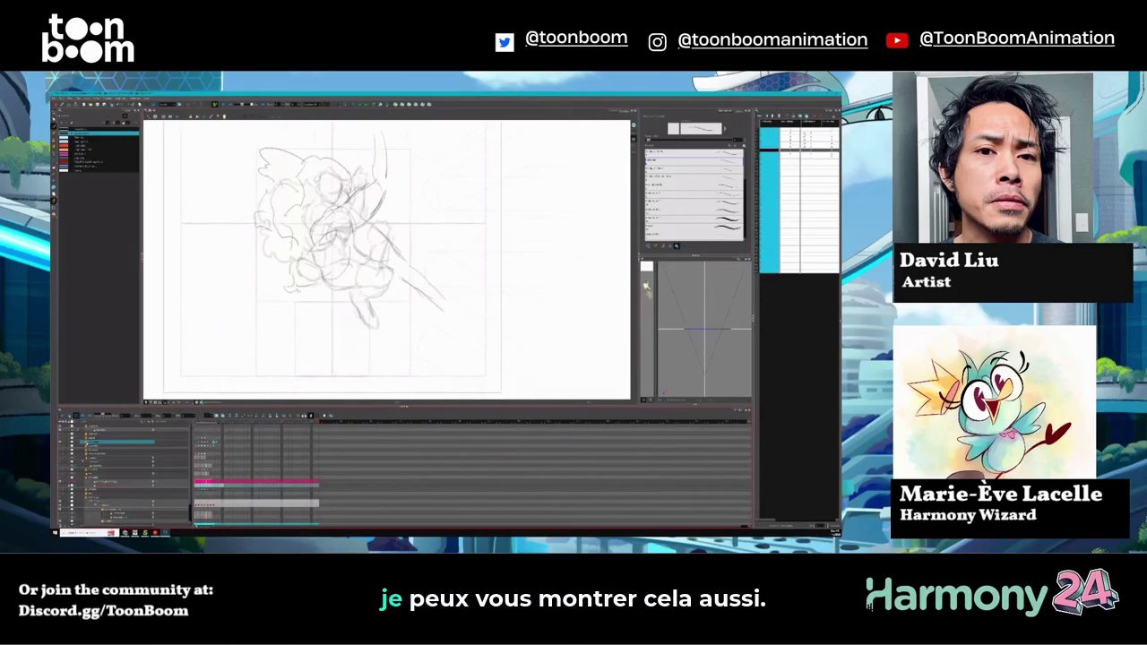
# - Expand the rough animation layer's sublayers, isolate its versions, and return to the gun-aiming pose
pyautogui.hotkey('ctrl', 'r')
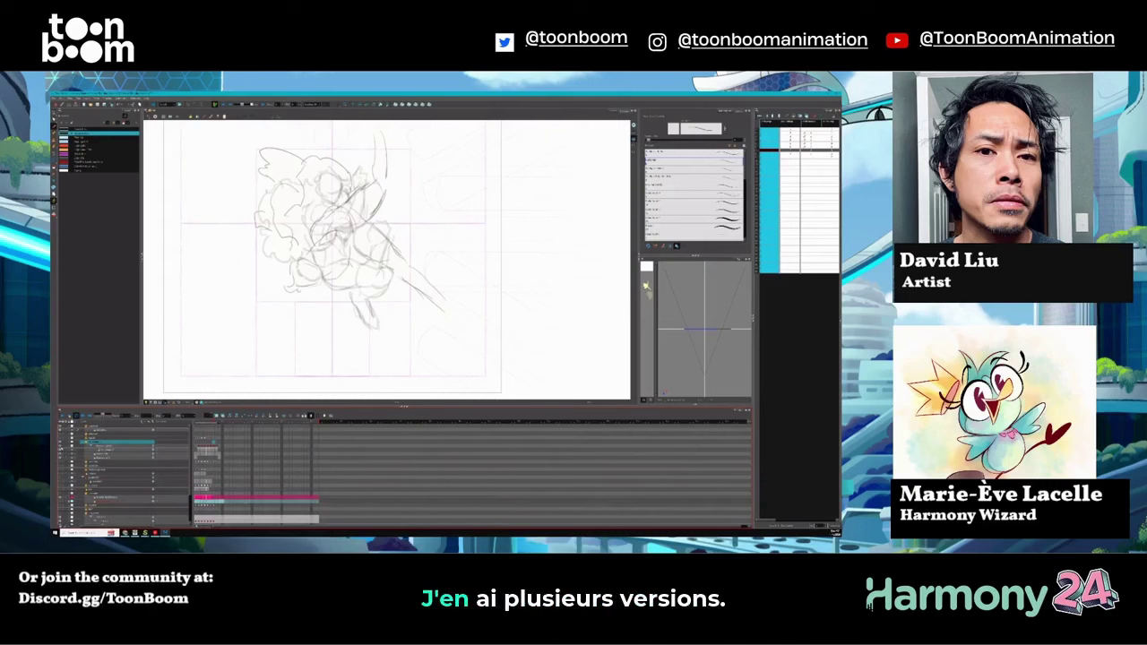
pyautogui.press('.')
pyautogui.press(',')
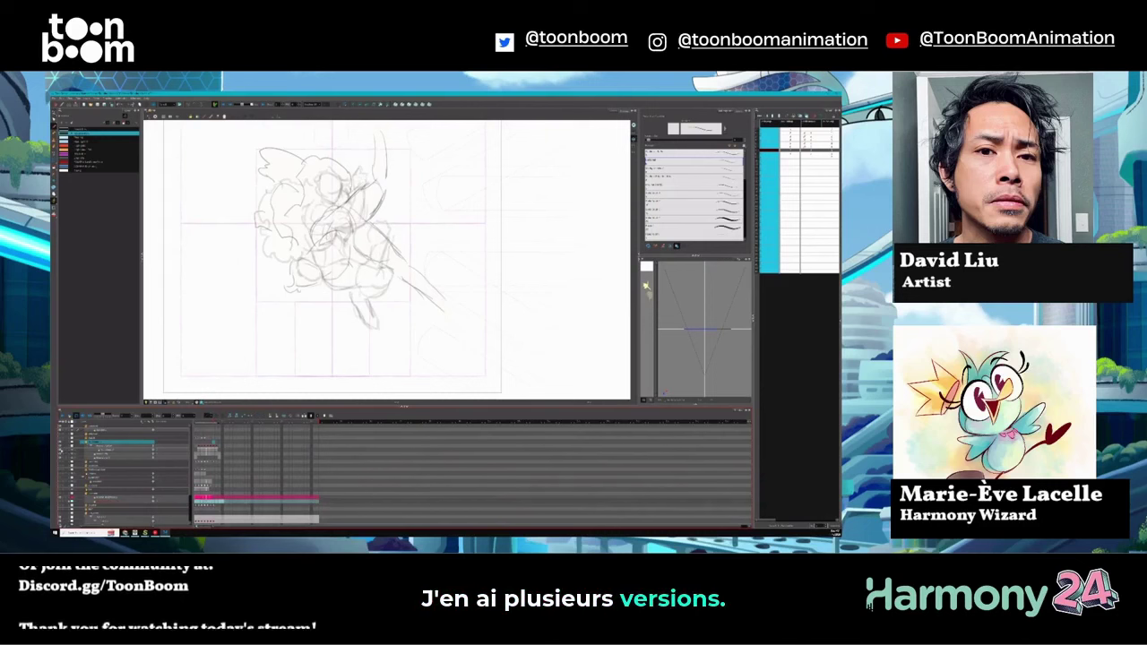
pyautogui.click(830, 162)
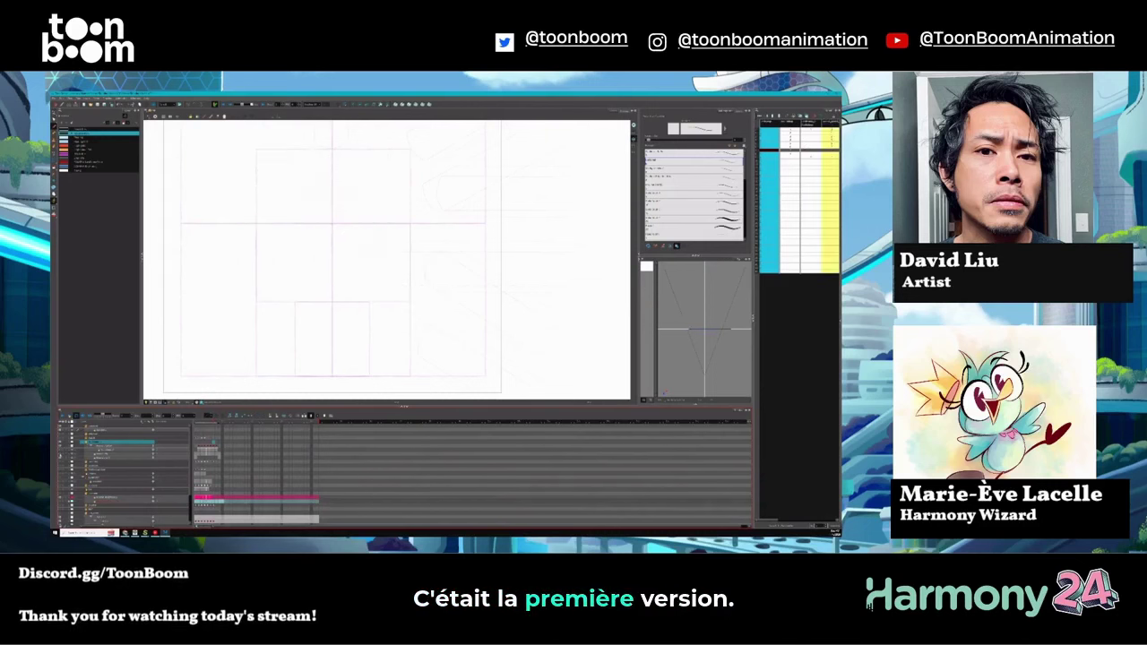
pyautogui.press(',')
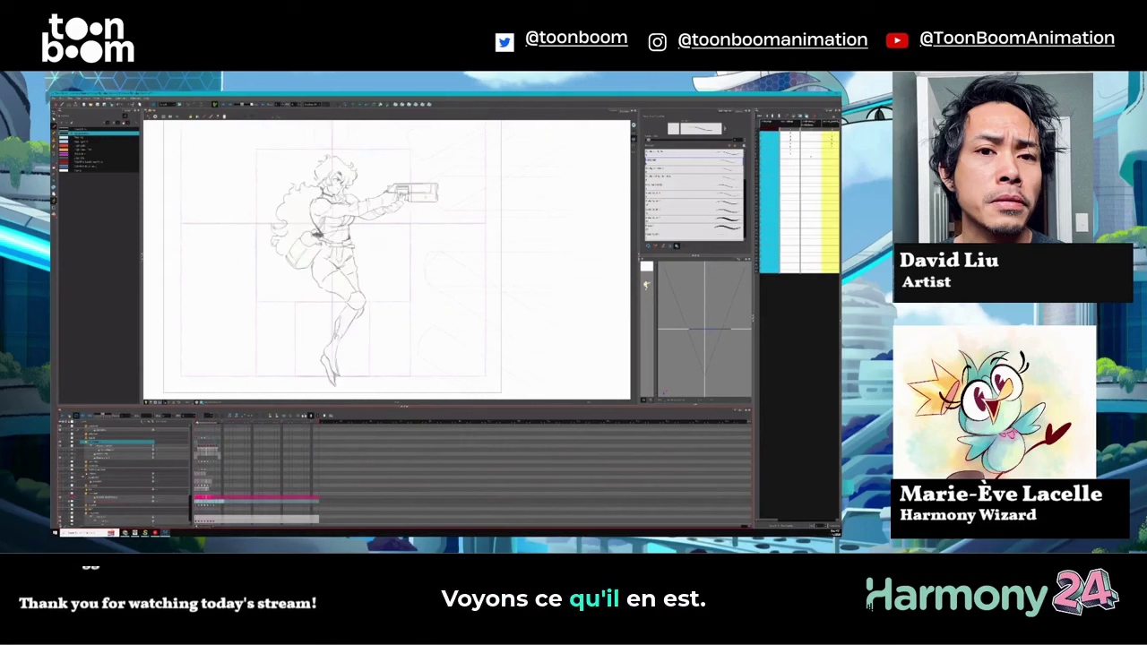
# - Flip between the aiming pose and its neighbouring frame, select a lower sublayer, and play back its version of the jump
pyautogui.press('.')
pyautogui.press(',')
pyautogui.press('.')
pyautogui.press(',')
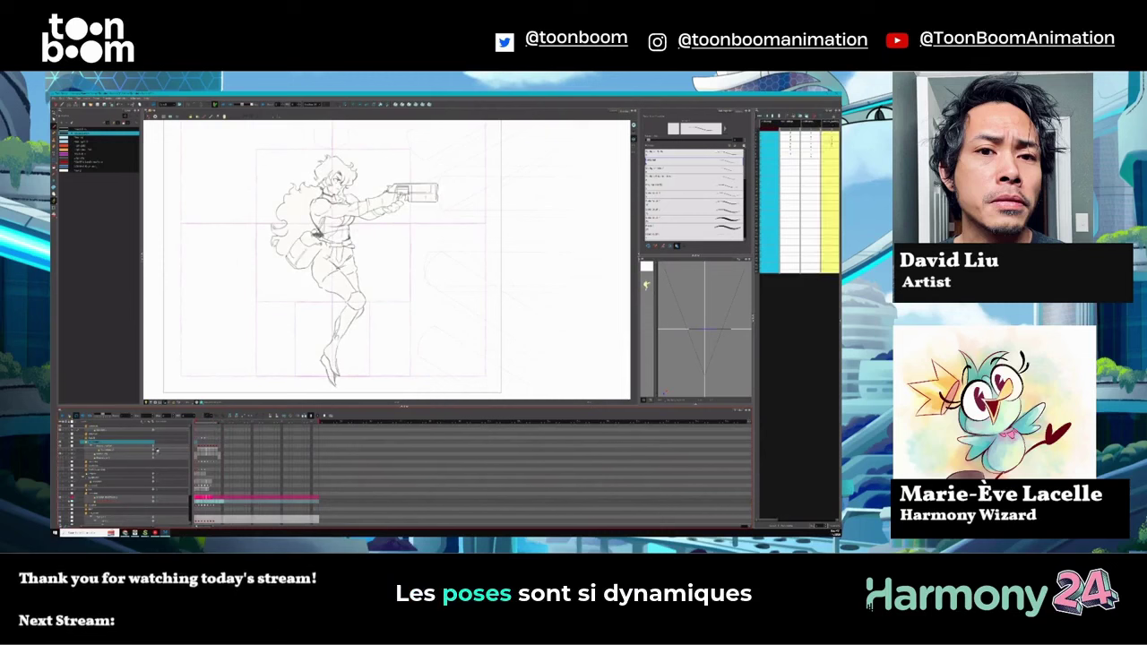
pyautogui.click(117, 454)
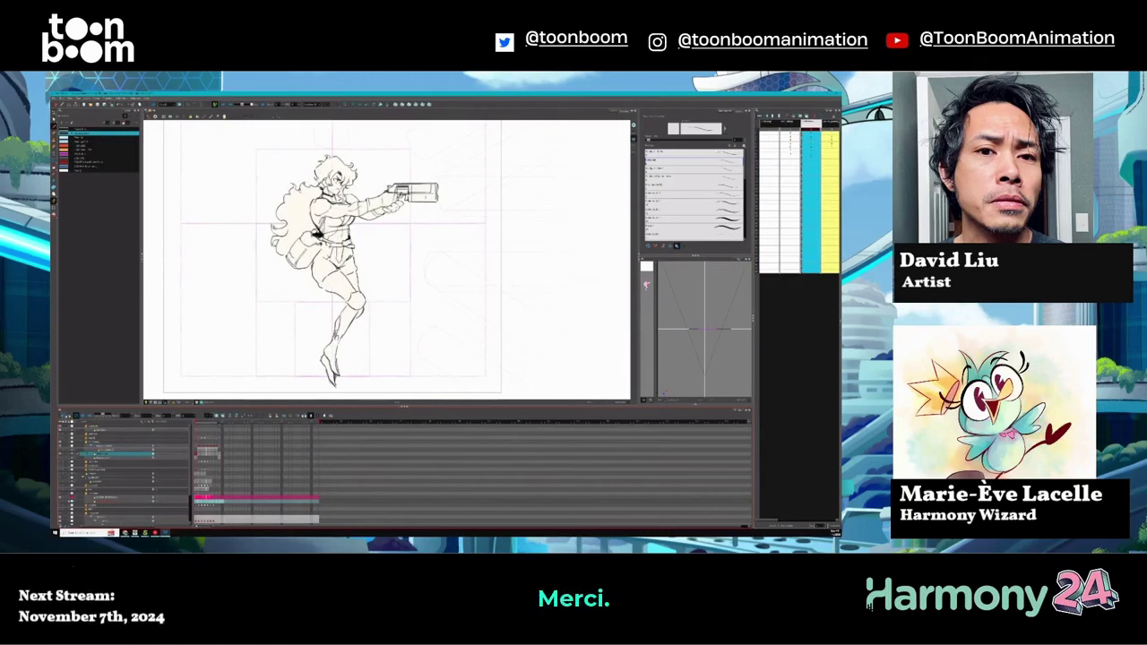
pyautogui.press('Return')
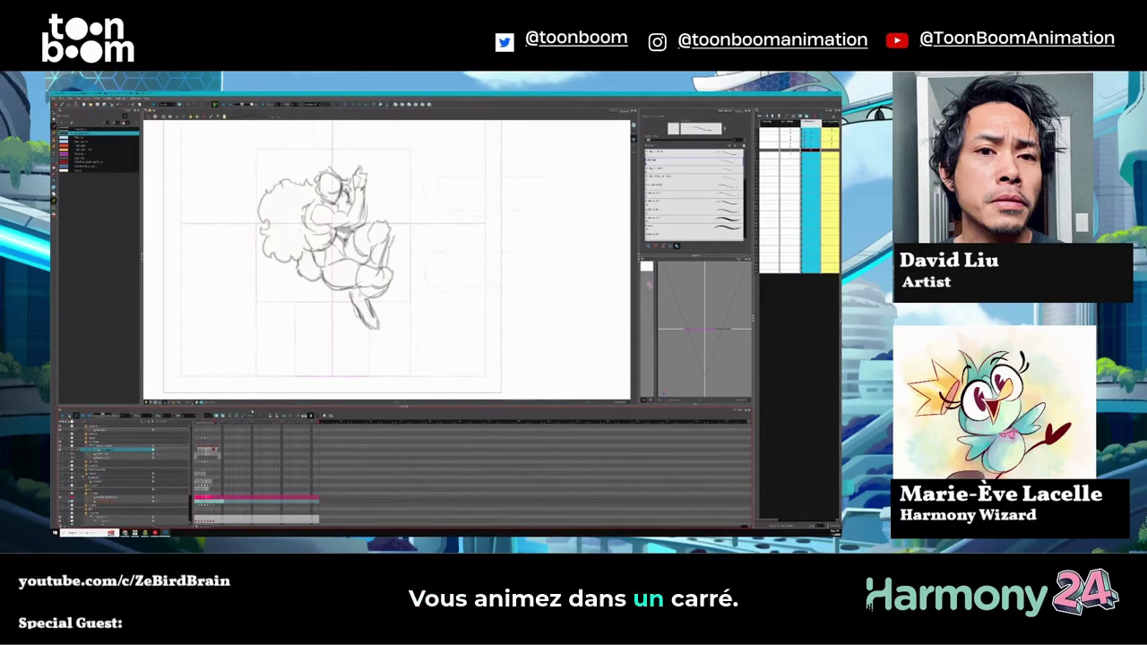
# - Collapse the rough animation layers, hide their drawings, and select the dark blue layer to show the lower-body line drawing
pyautogui.scroll(-1, 369, 304)
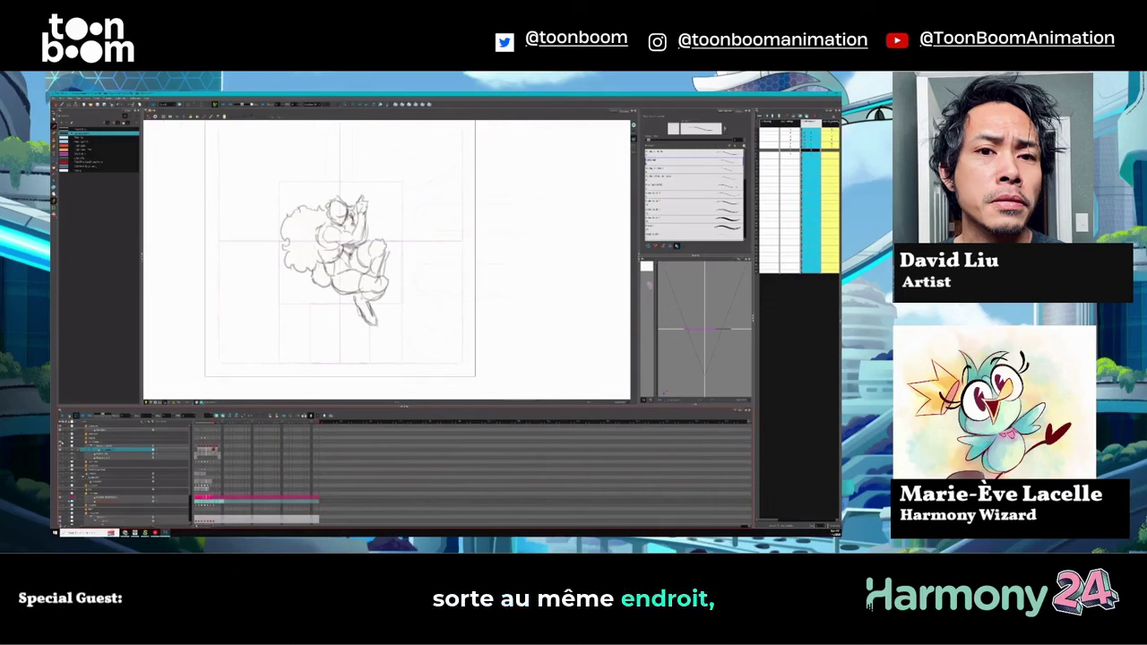
pyautogui.press('Delete')
pyautogui.scroll(-1, 403, 474)
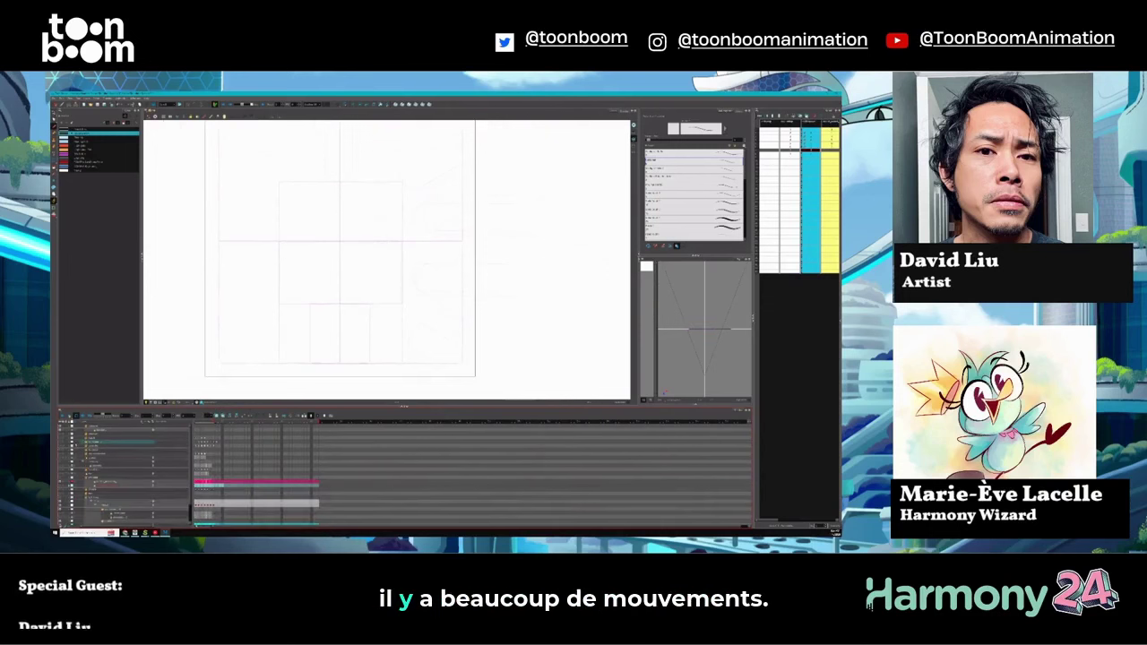
pyautogui.scroll(-1, 403, 475)
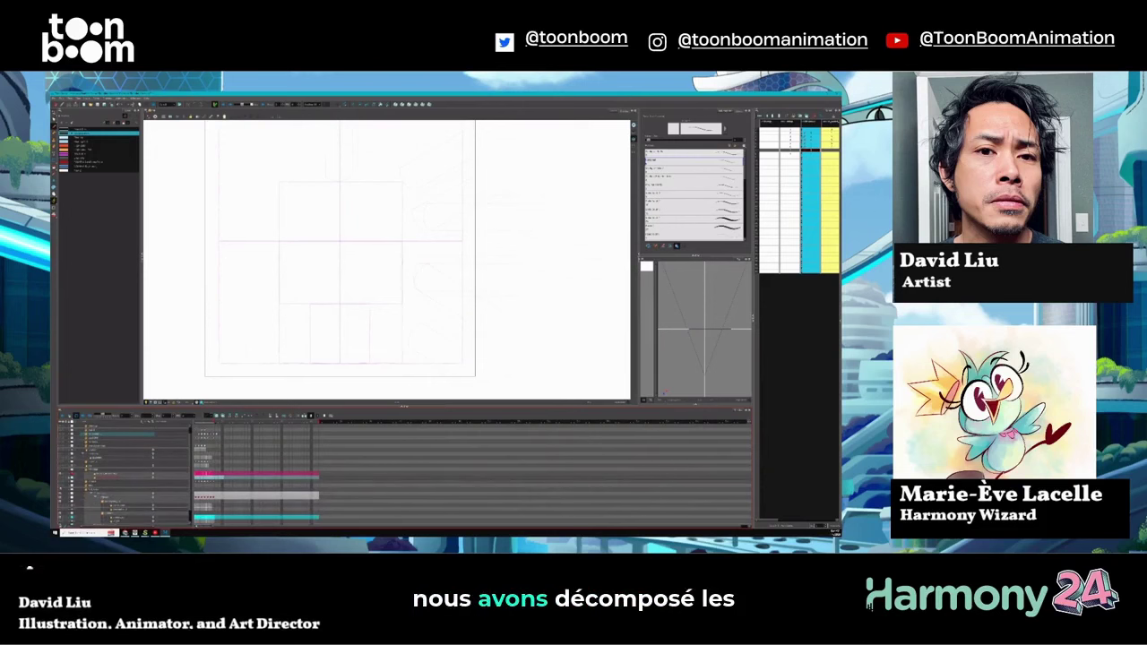
pyautogui.click(103, 492)
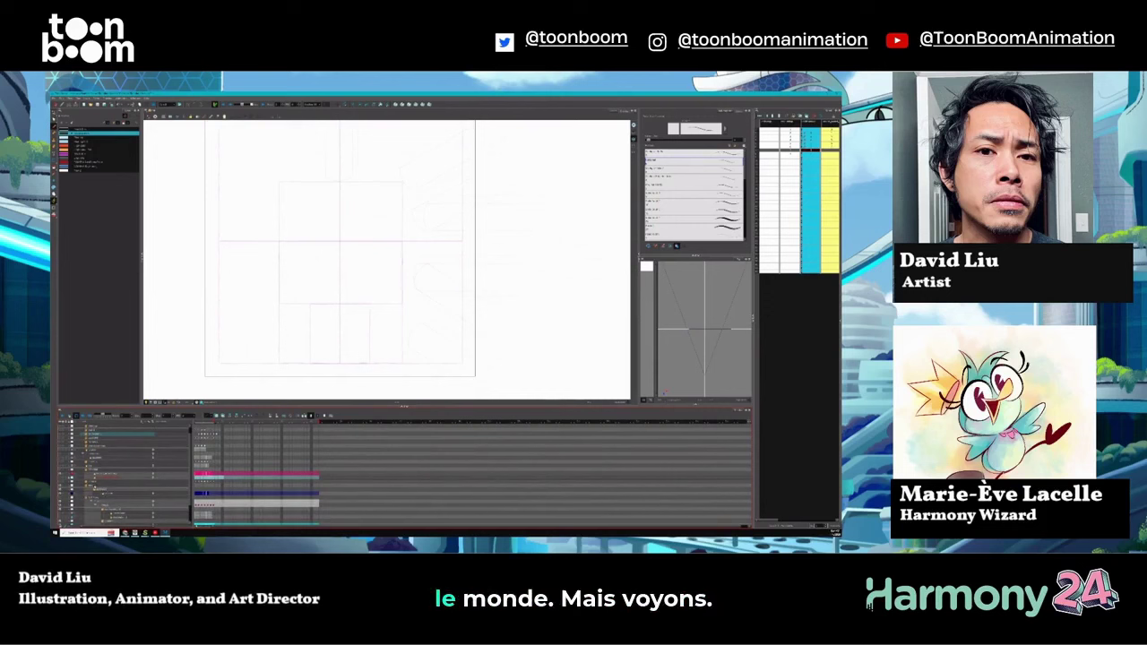
pyautogui.click(103, 493)
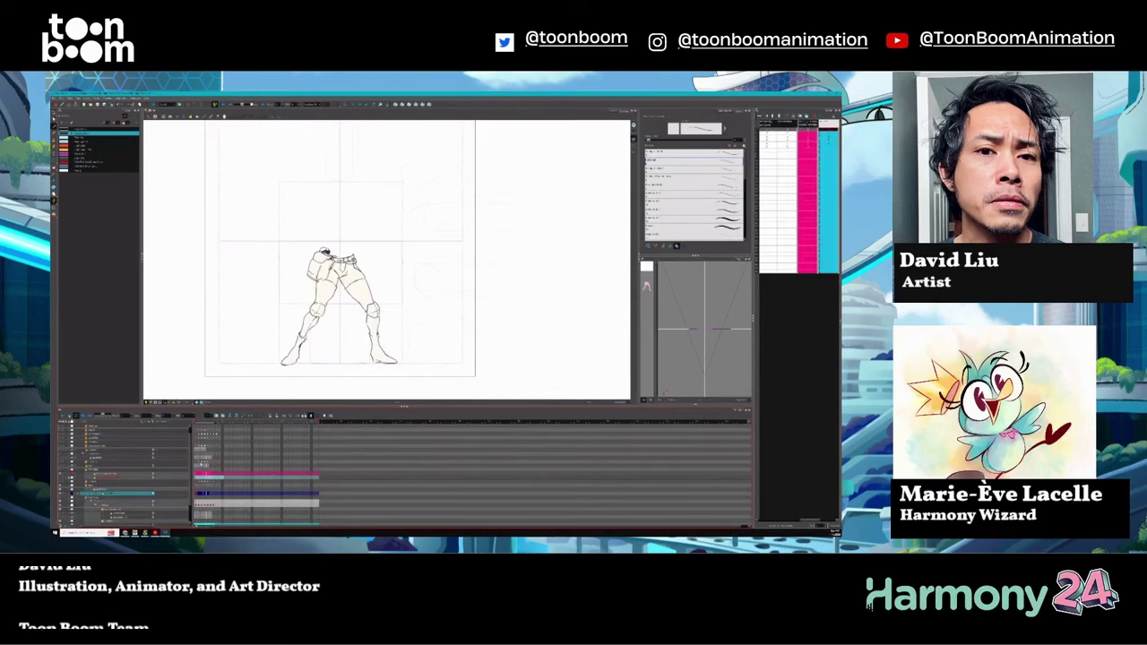
# - Flip back and forth through the lower-body drawings from the wide stance to the bent-leg jump poses
pyautogui.press('.')
pyautogui.press('.')
pyautogui.press('.')
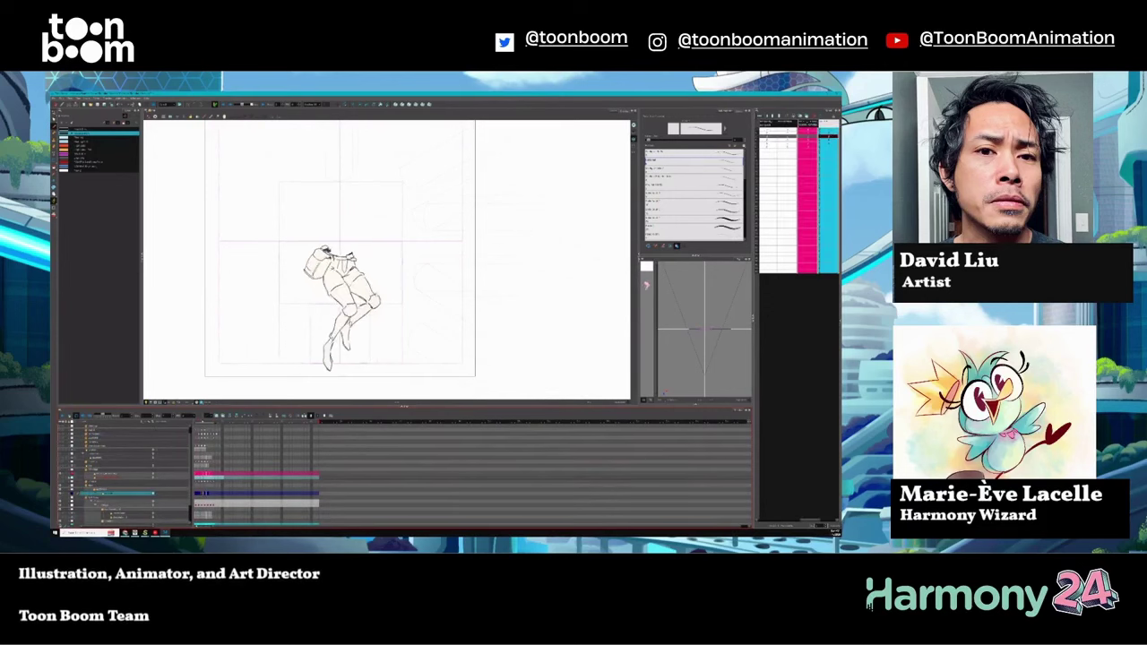
pyautogui.press(',')
pyautogui.press(',')
pyautogui.press(',')
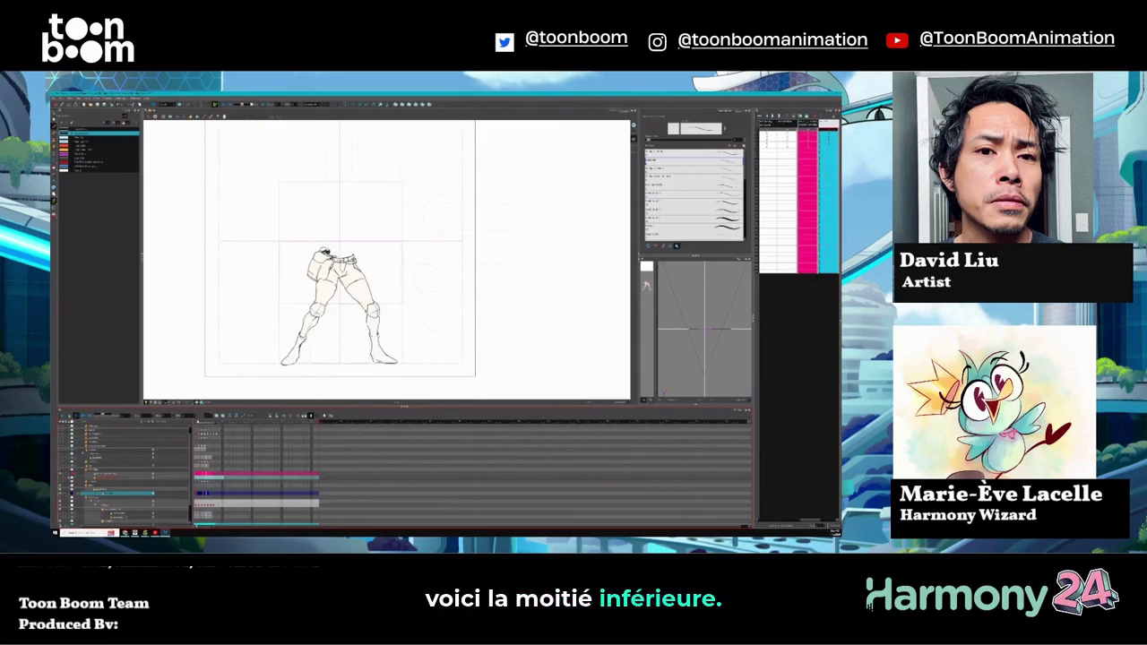
pyautogui.press('.')
pyautogui.press('.')
pyautogui.press('.')
pyautogui.press(',')
pyautogui.press(',')
pyautogui.press(',')
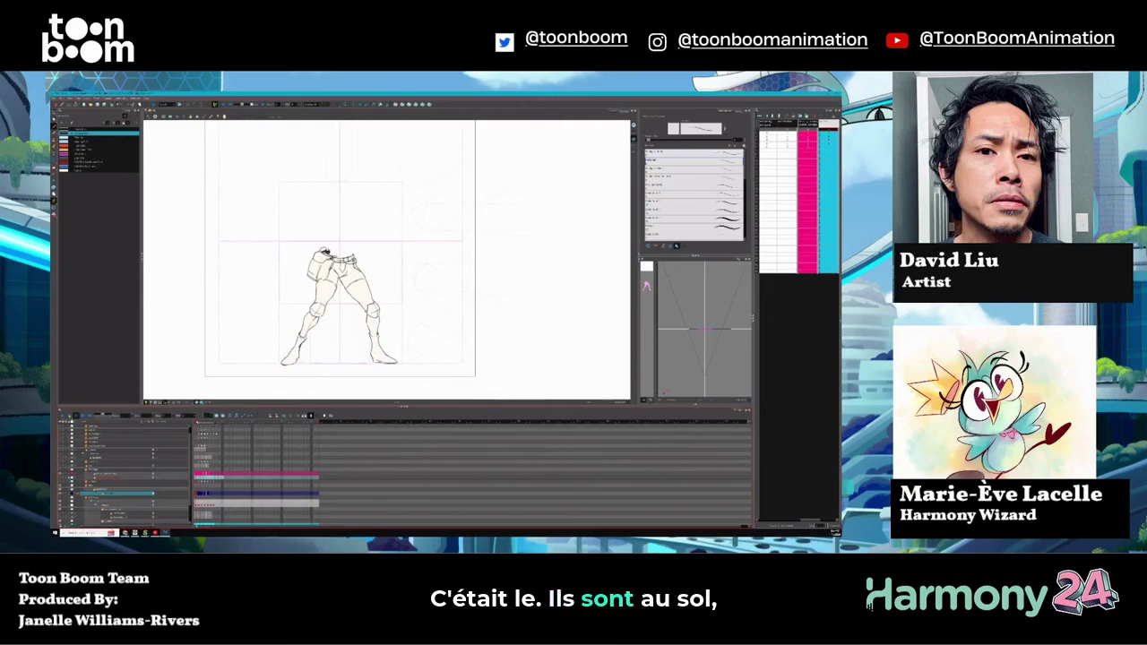
# - Compare the wide-stance legs with the raised-knee jump drawing inside the full square grid
pyautogui.press('.')
pyautogui.press('.')
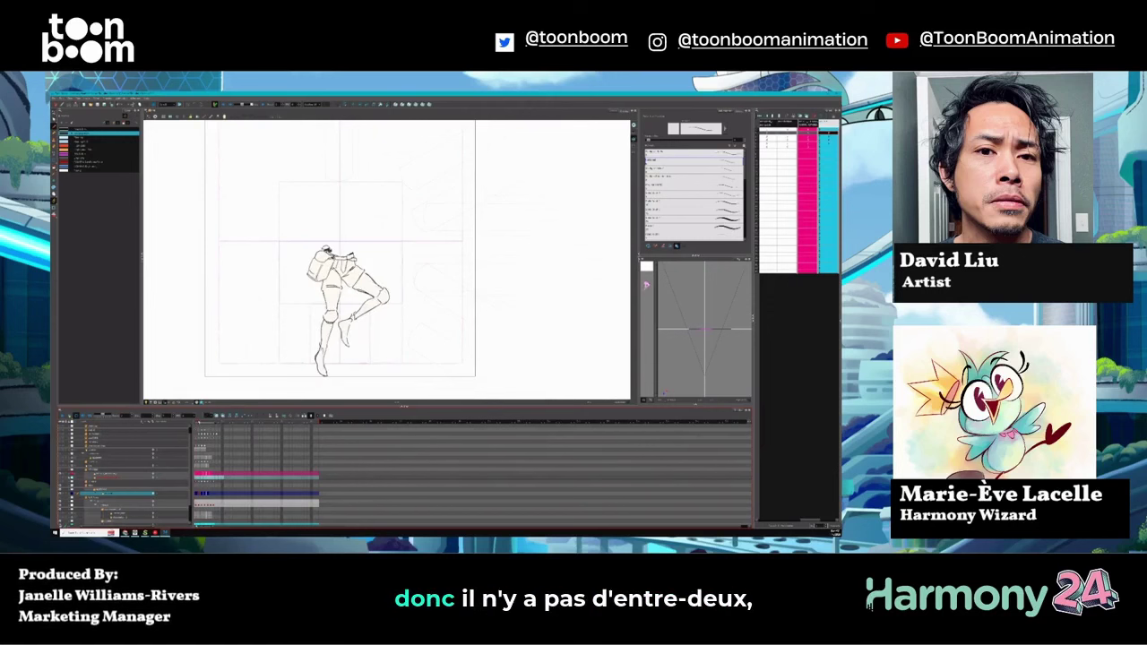
pyautogui.press(',')
pyautogui.press(',')
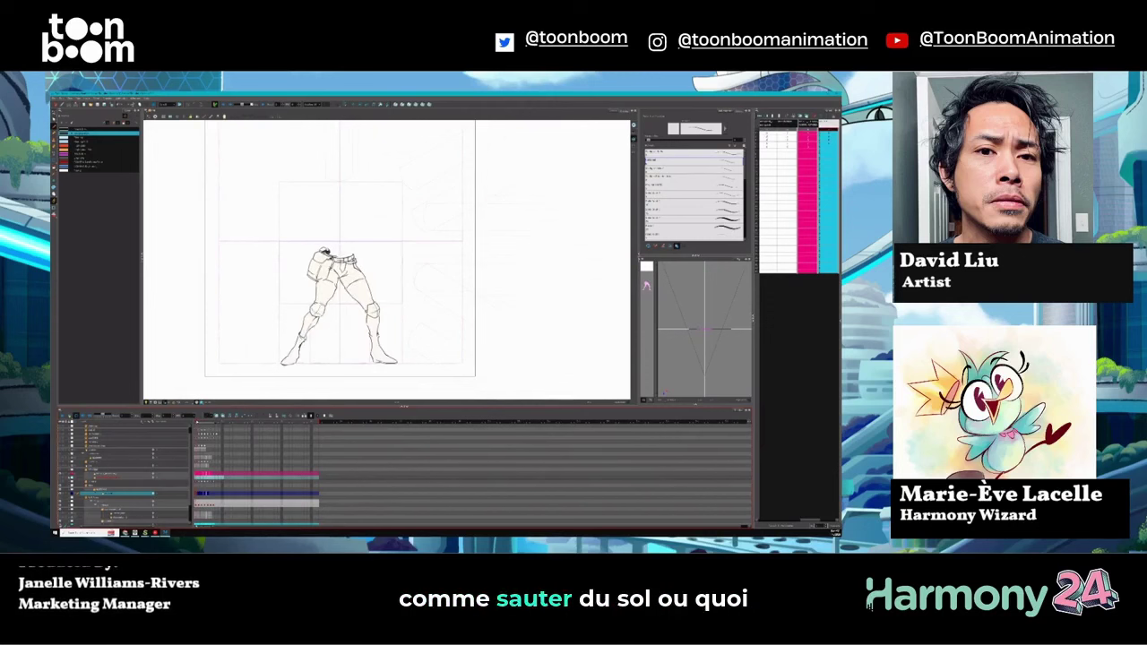
pyautogui.press('.')
pyautogui.press('.')
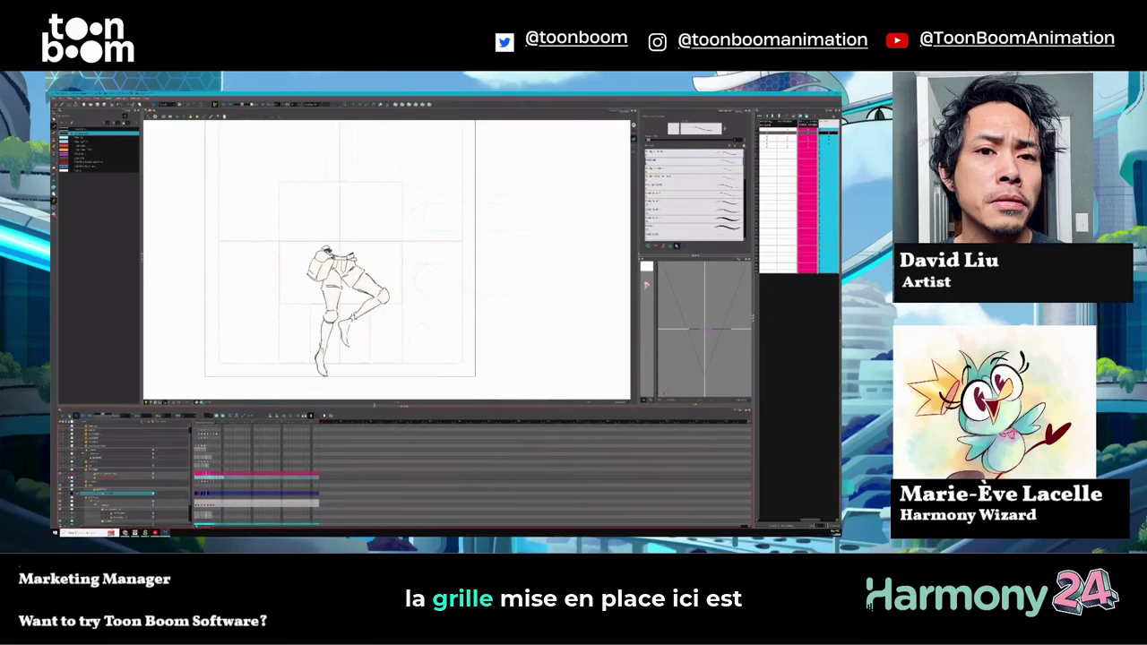
pyautogui.press('.')
pyautogui.press('2')
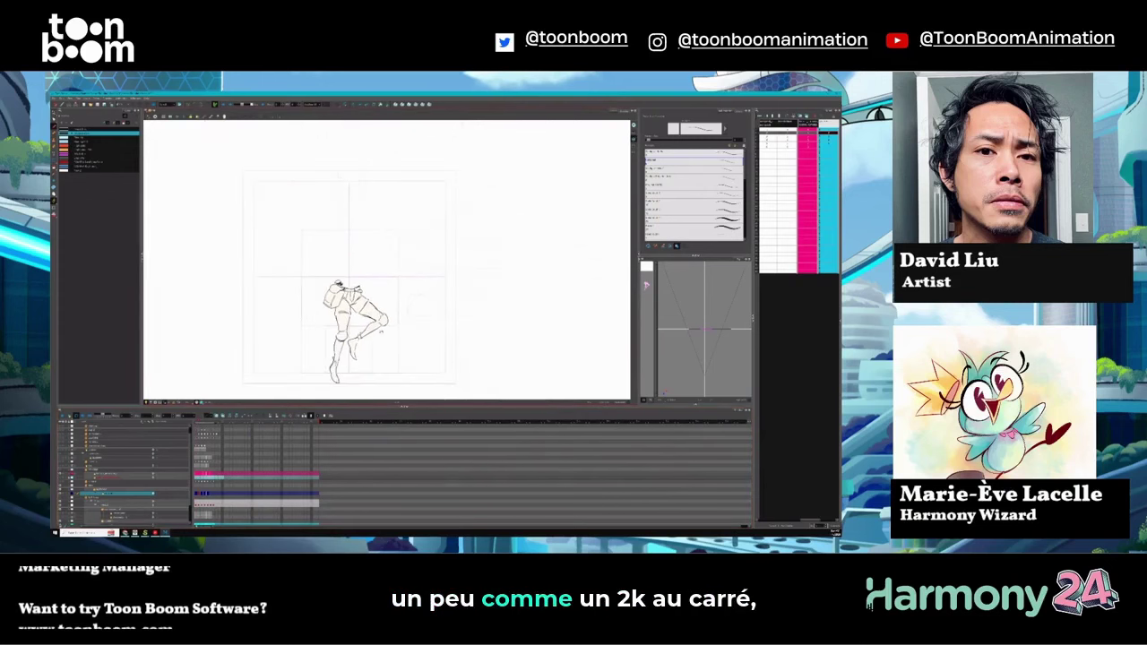
# - Cycle between the raised-knee and tucked-leg jump drawings to examine their placement in the grid
pyautogui.press('.')
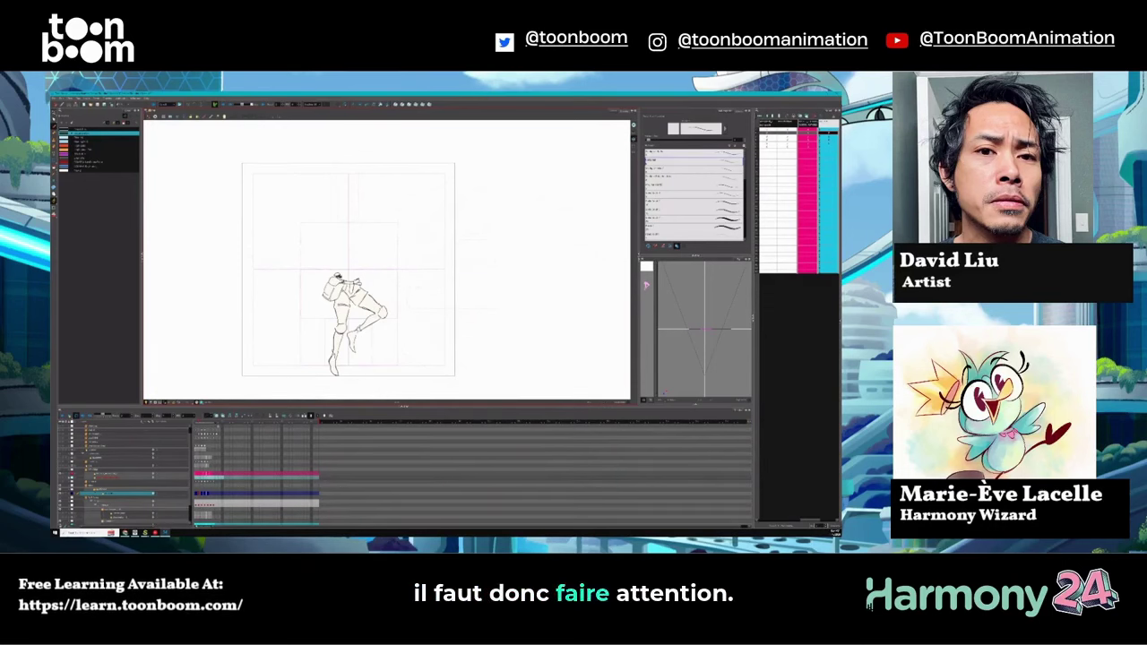
pyautogui.press('.')
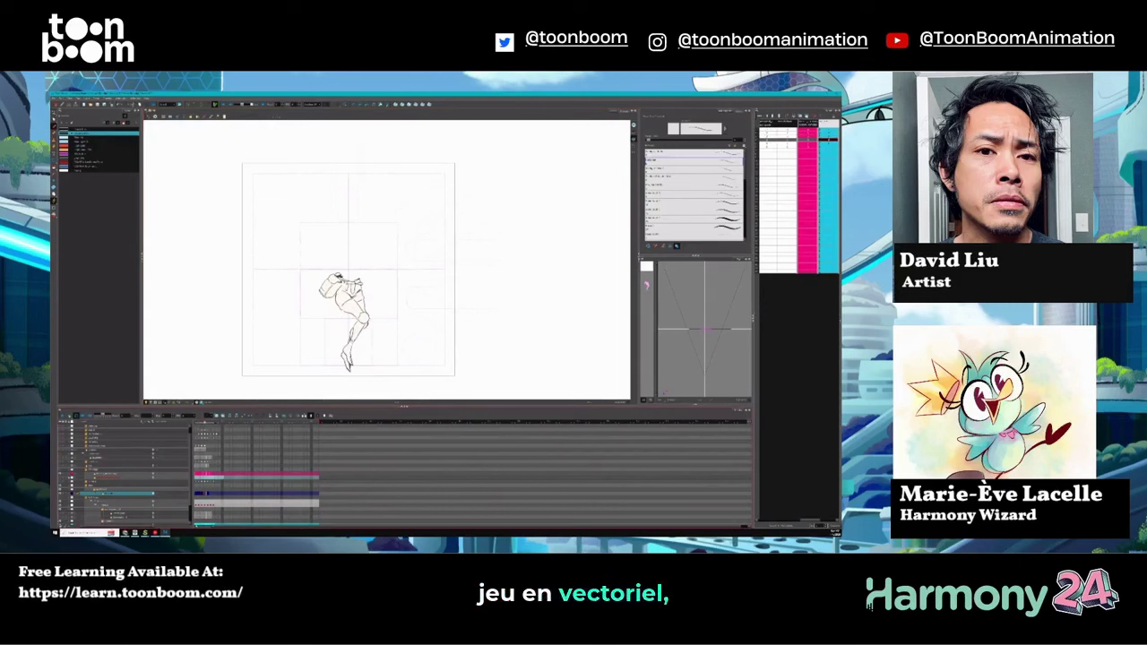
pyautogui.press('.')
pyautogui.press('.')
pyautogui.press('.')
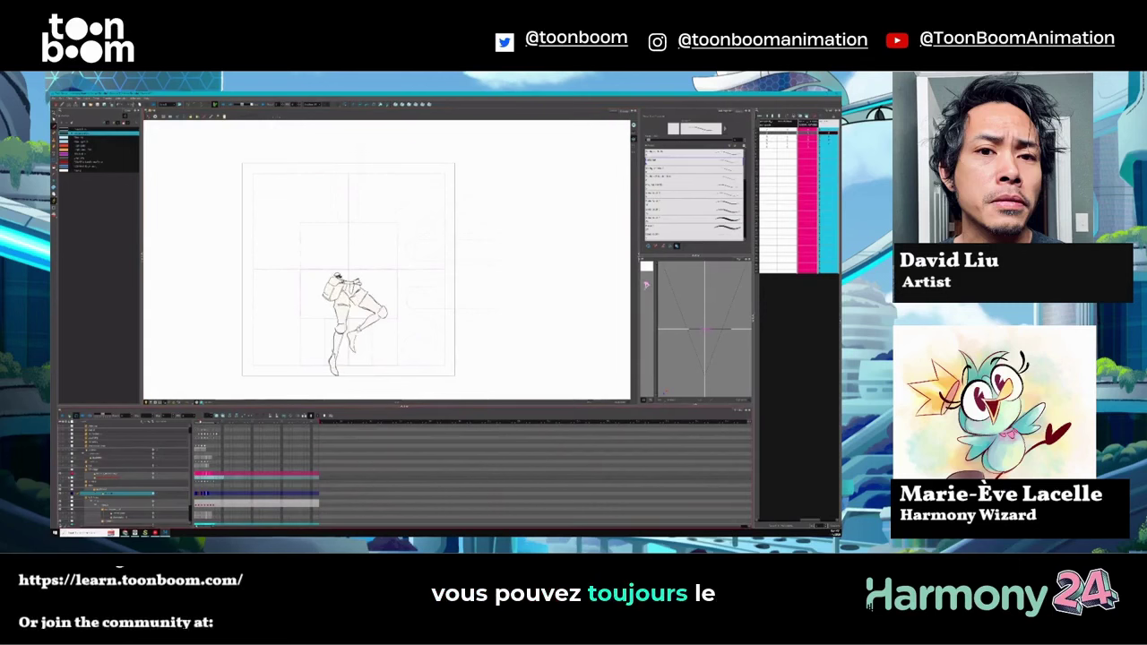
pyautogui.press(',')
pyautogui.press(',')
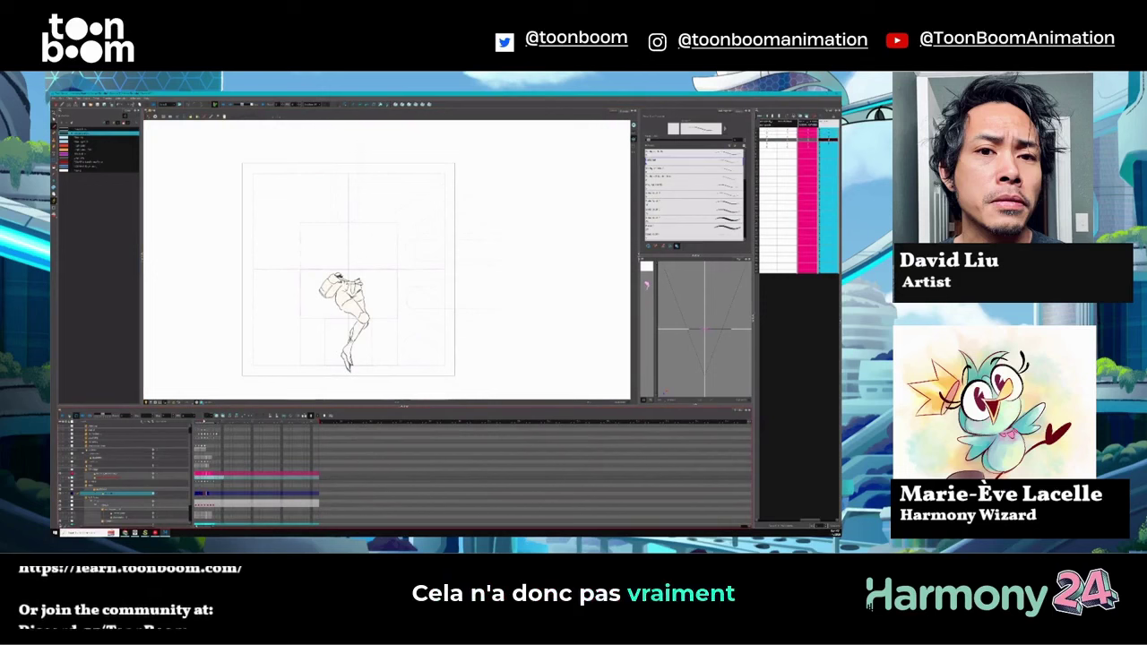
pyautogui.press('.')
pyautogui.press('.')
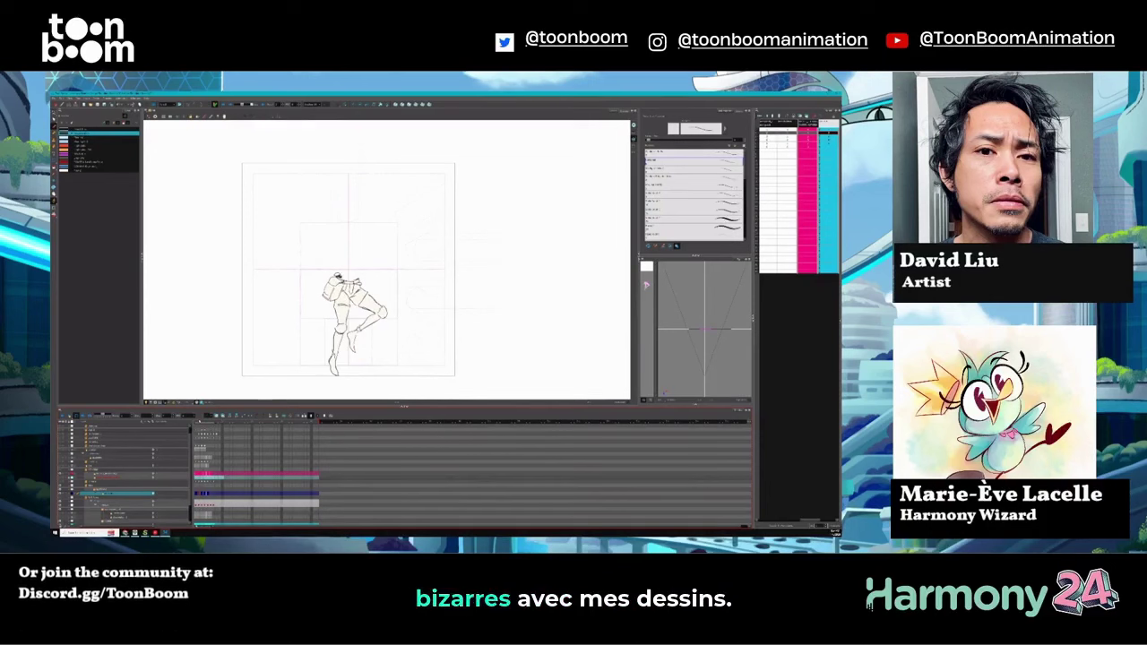
# - Advance through the remaining lower-body jump drawings to the wide-legged landing pose
pyautogui.press('.')
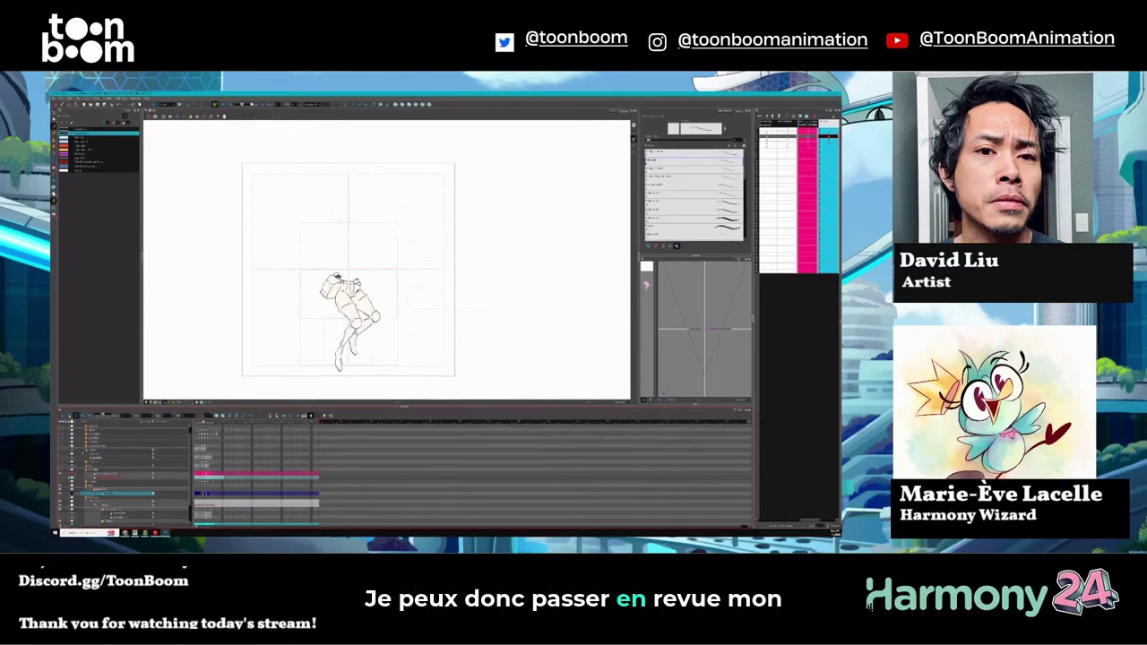
pyautogui.press('.')
pyautogui.press('.')
pyautogui.press('.')
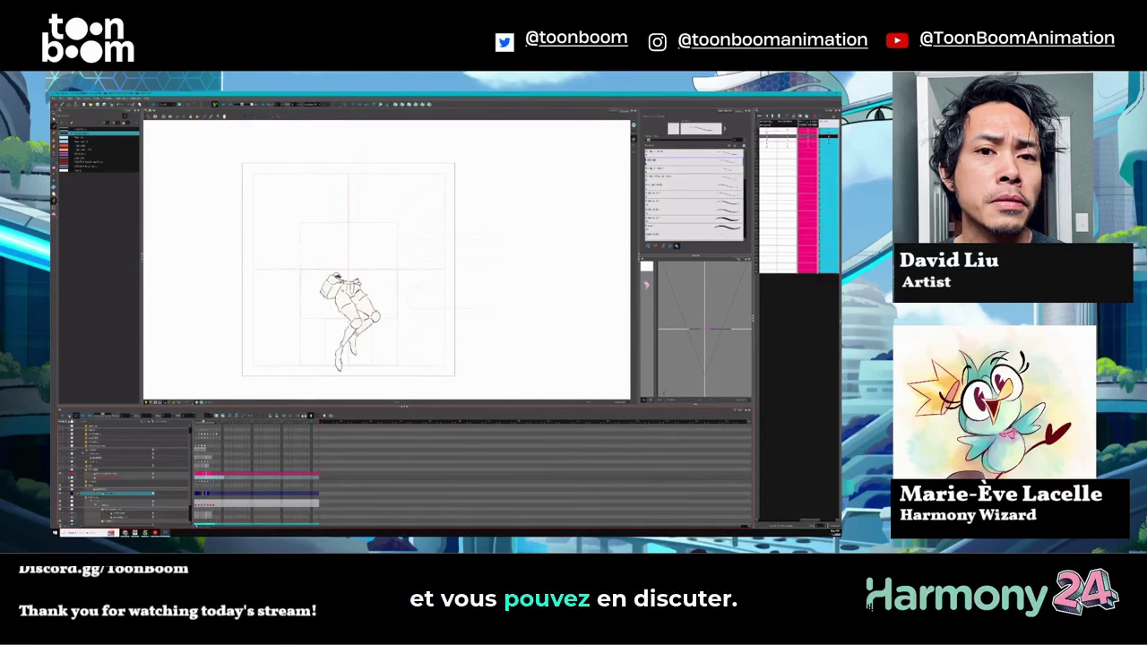
pyautogui.press('.')
pyautogui.press('.')
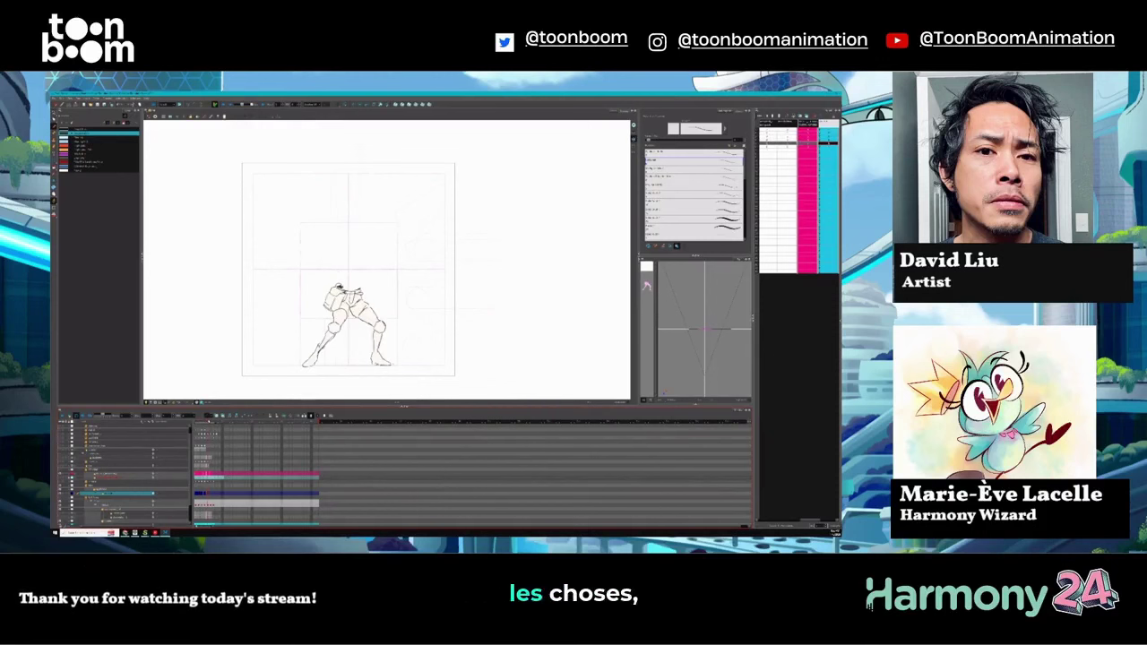
pyautogui.press('.')
pyautogui.press('.')
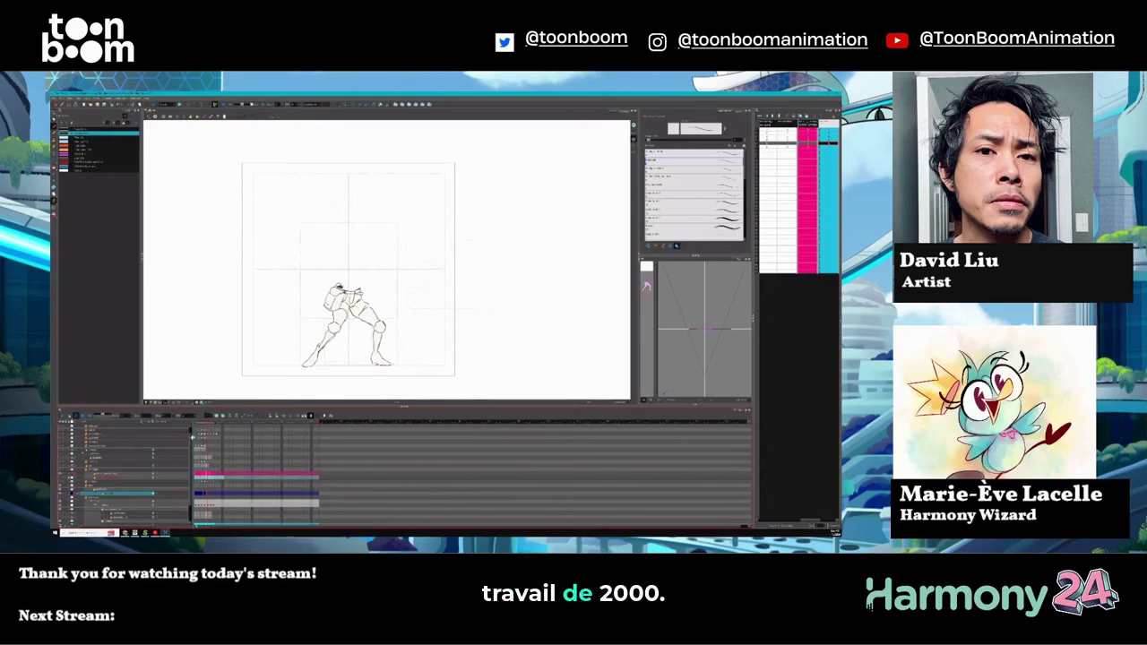
# - Widen the timeline's layer list and increase the timeline's height to reveal more layers
pyautogui.moveTo(191, 466); pyautogui.dragTo(209, 466)
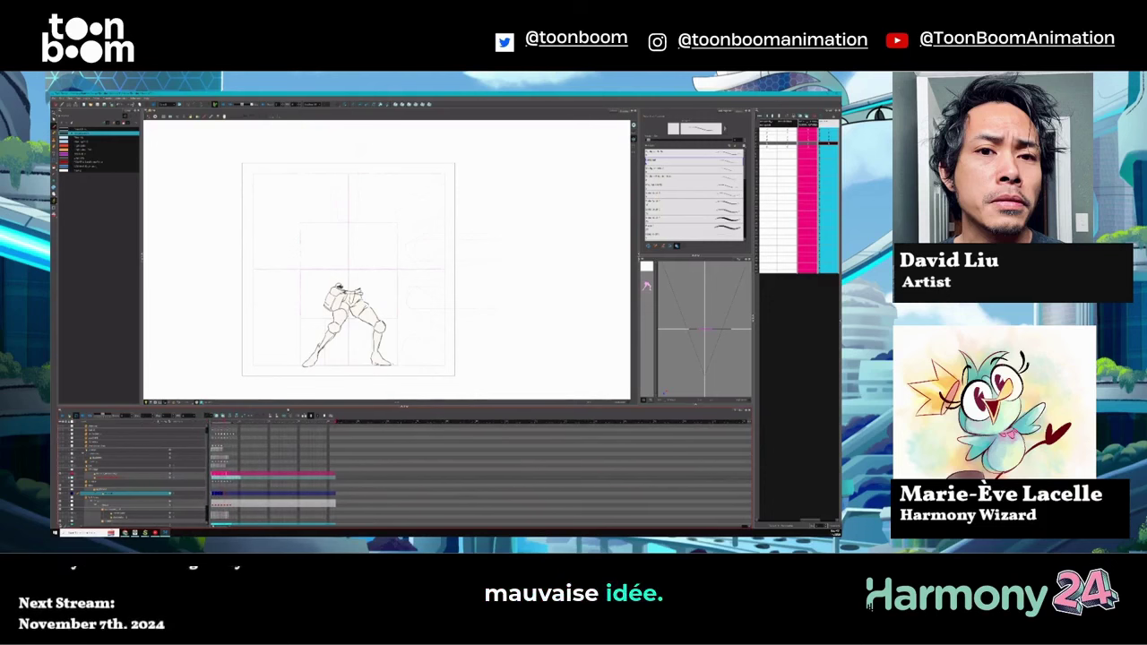
pyautogui.moveTo(403, 406)
pyautogui.mouseDown()
pyautogui.moveTo(403, 331)
pyautogui.moveTo(404, 347)
pyautogui.mouseUp()
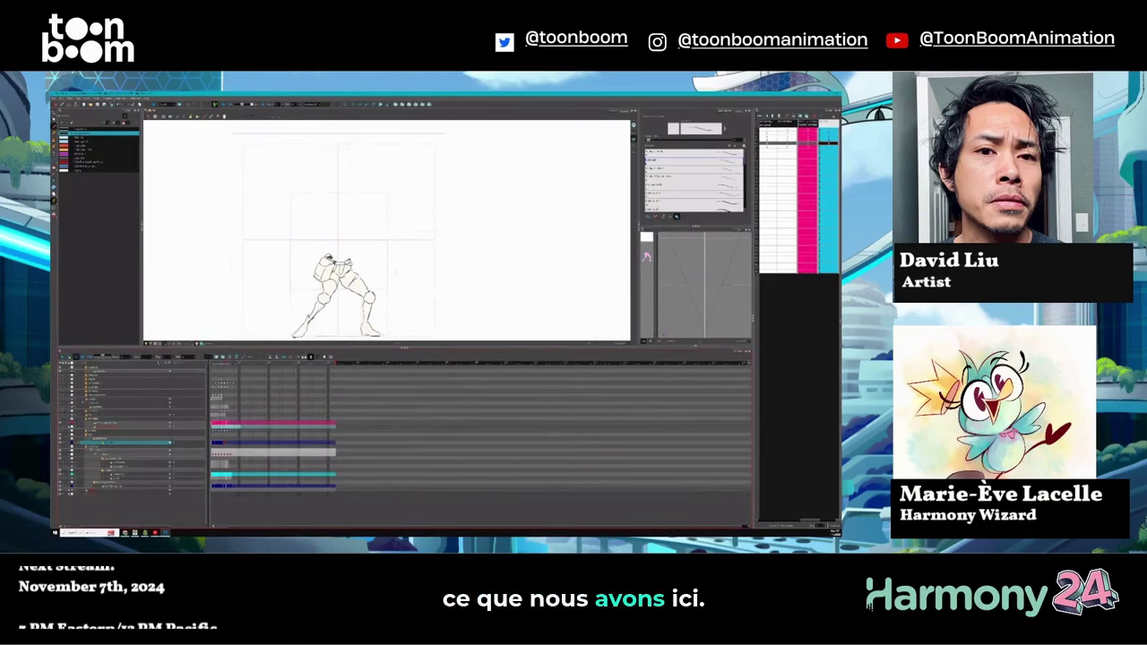
# - Examine the wide-legged body construction drawing and the tucked-leg jump pose against the square grid
pyautogui.scroll(-1, 311, 233)
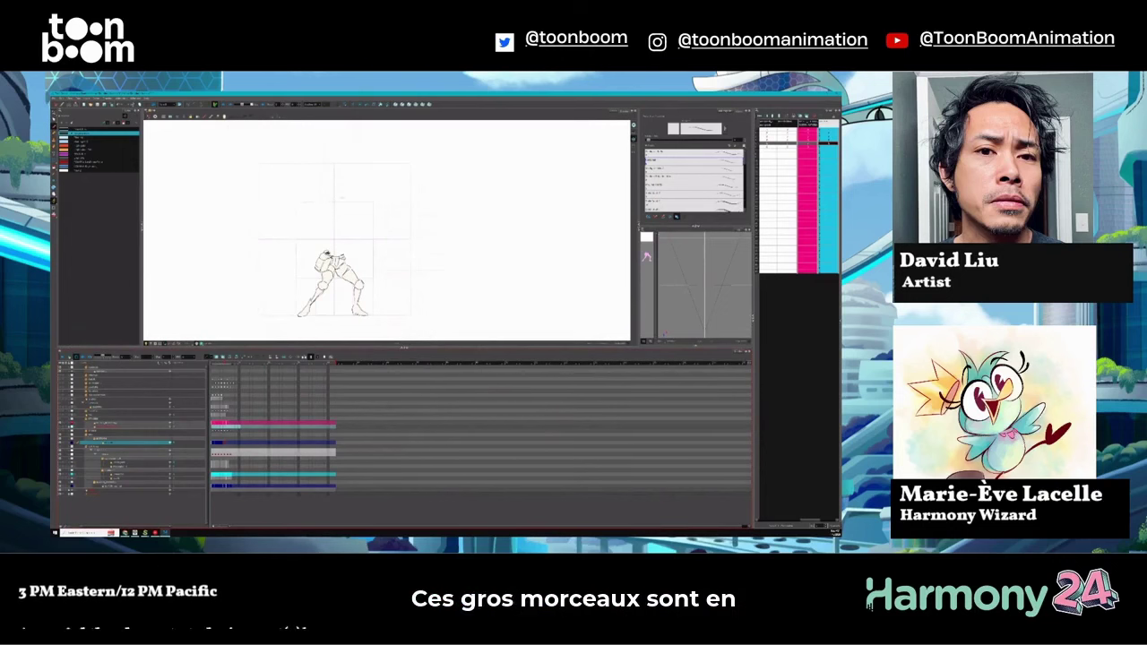
pyautogui.scroll(2, 424, 224)
pyautogui.scroll(1, 423, 224)
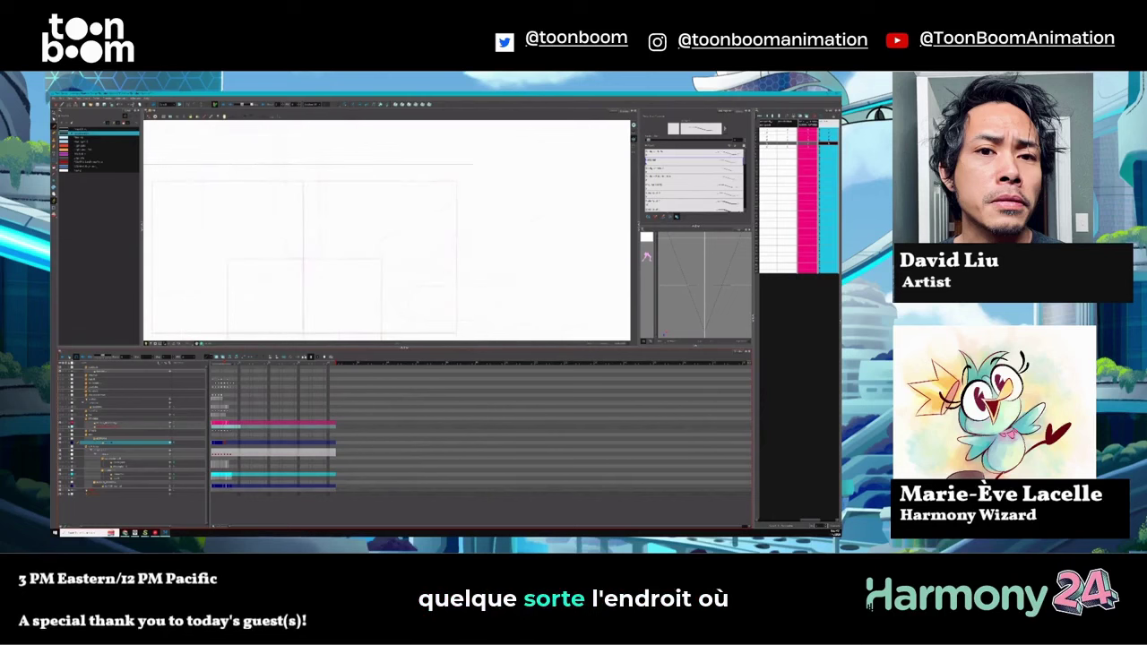
pyautogui.scroll(-3, 388, 242)
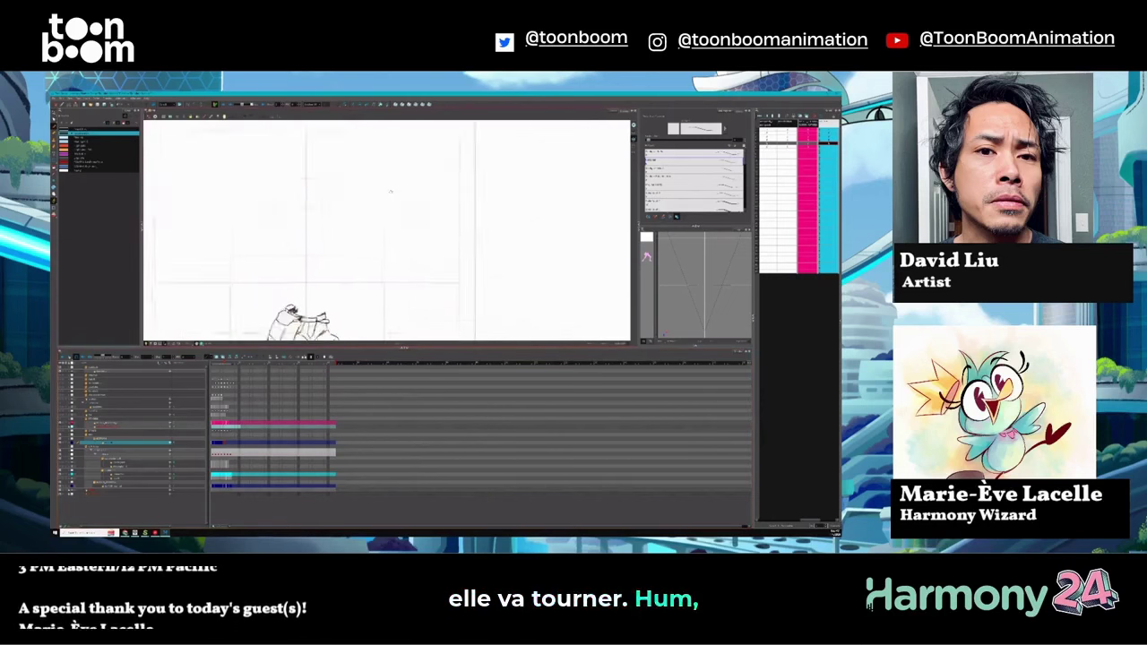
pyautogui.scroll(-1, 355, 237)
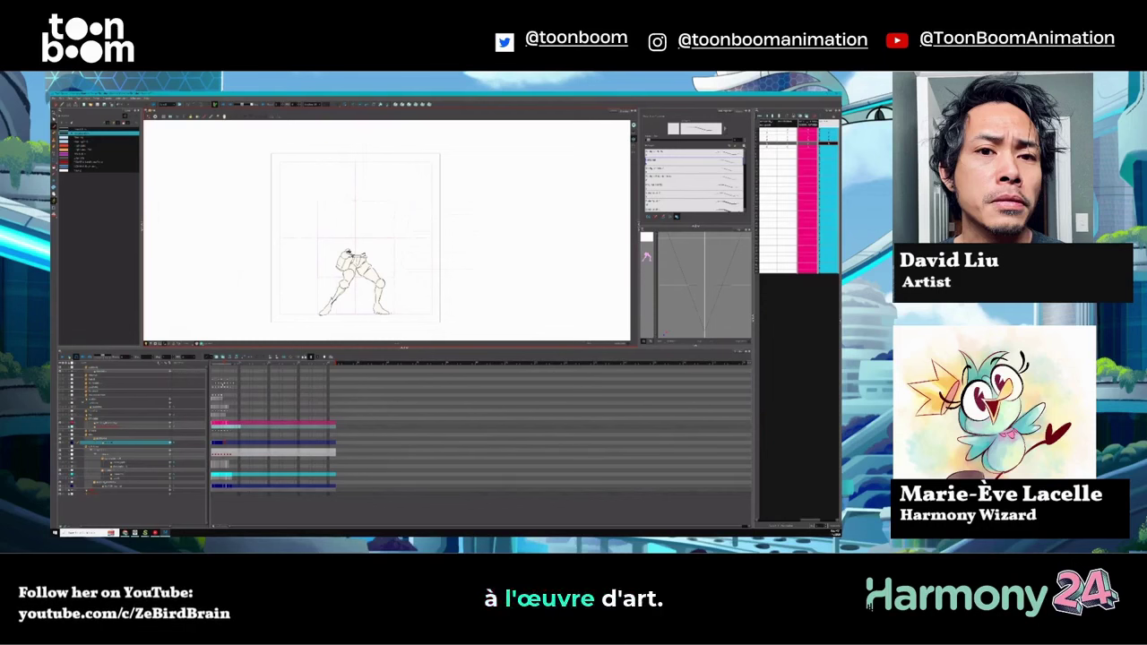
pyautogui.press('Return')
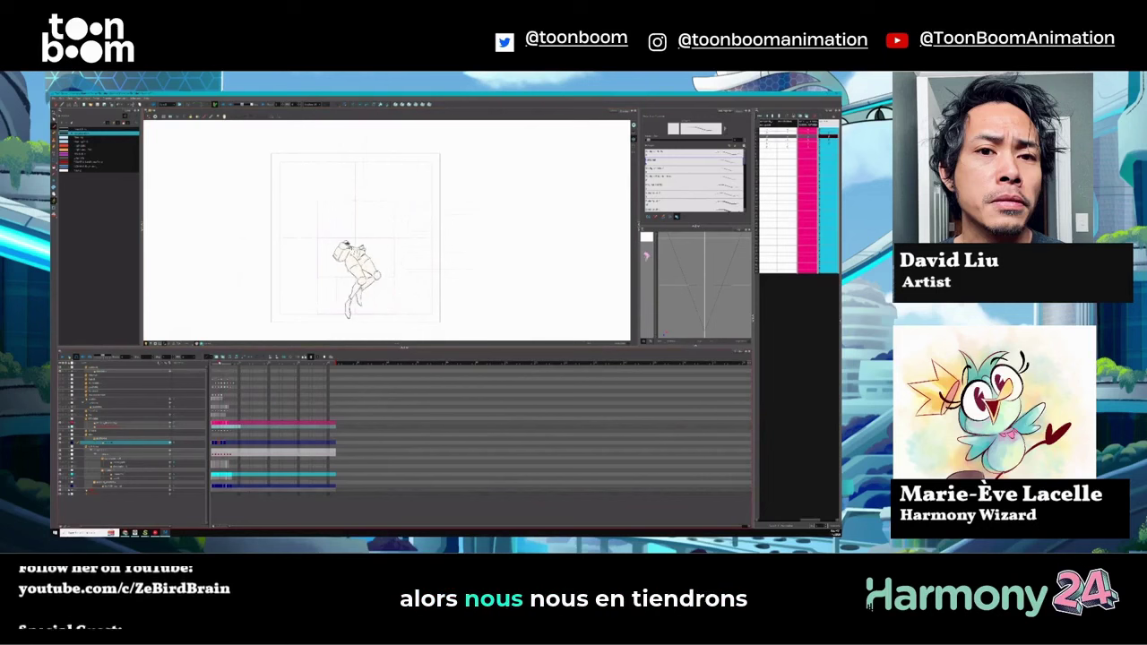
# - Reduce the timeline's height to enlarge the drawing view and collapse the lower-body jump drawing's layer group
pyautogui.moveTo(404, 348); pyautogui.dragTo(404, 377)
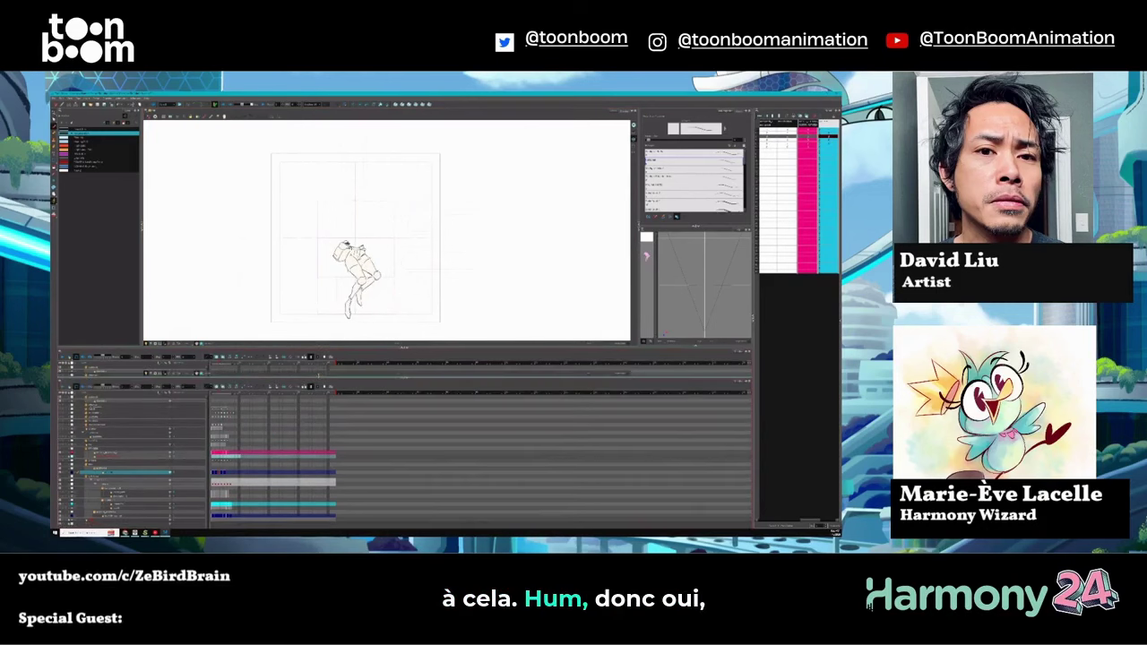
pyautogui.scroll(1, 368, 289)
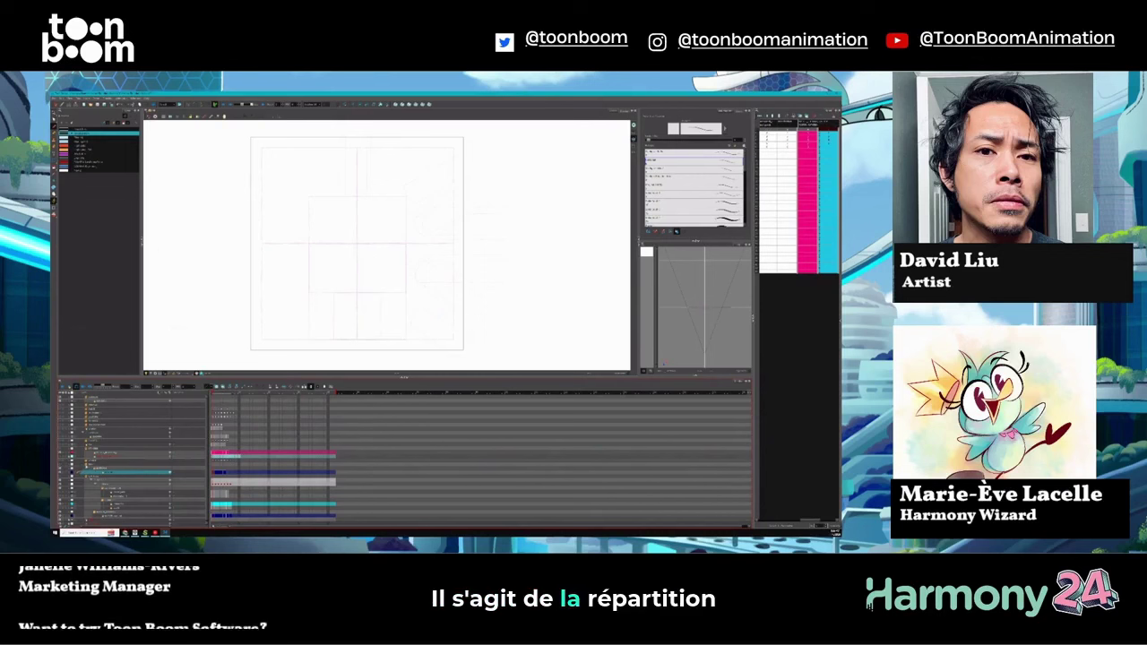
pyautogui.click(125, 464)
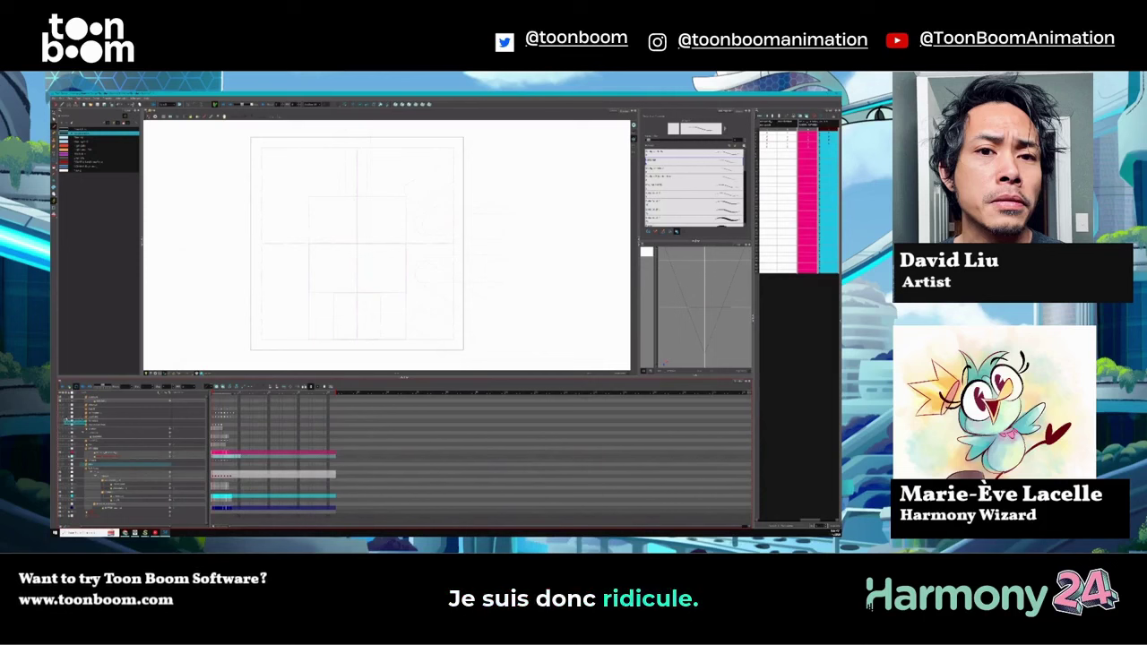
# - Select the full-character layer group, display its raised-foot pose, compare it with the overlapping pose, and expand the group
pyautogui.click(126, 417)
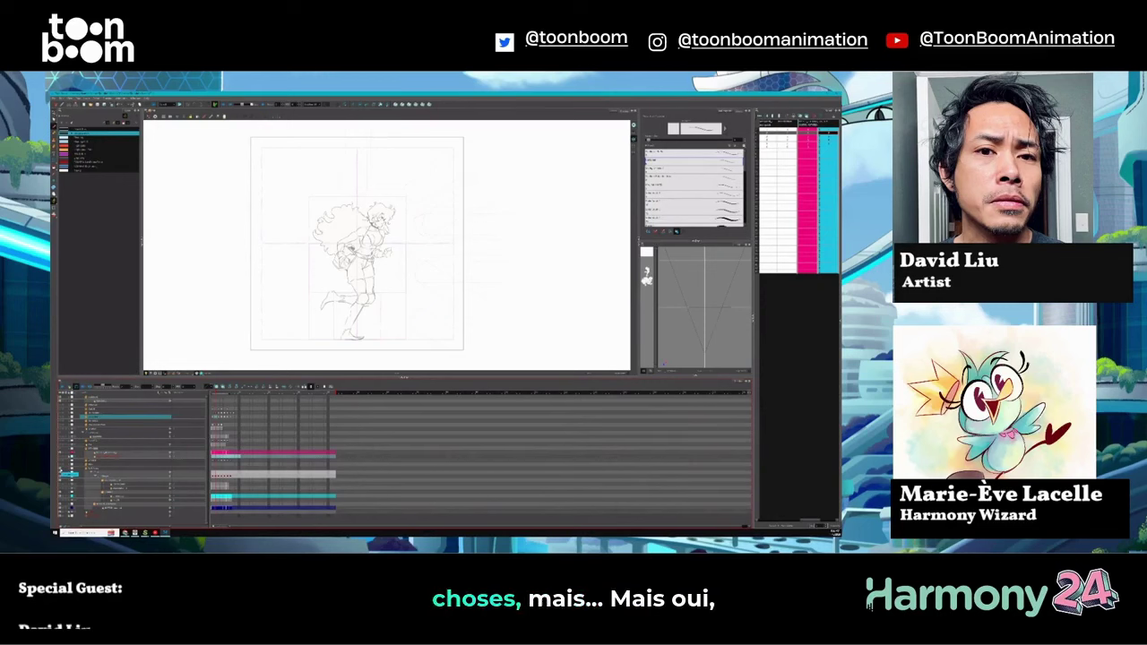
pyautogui.click(72, 472)
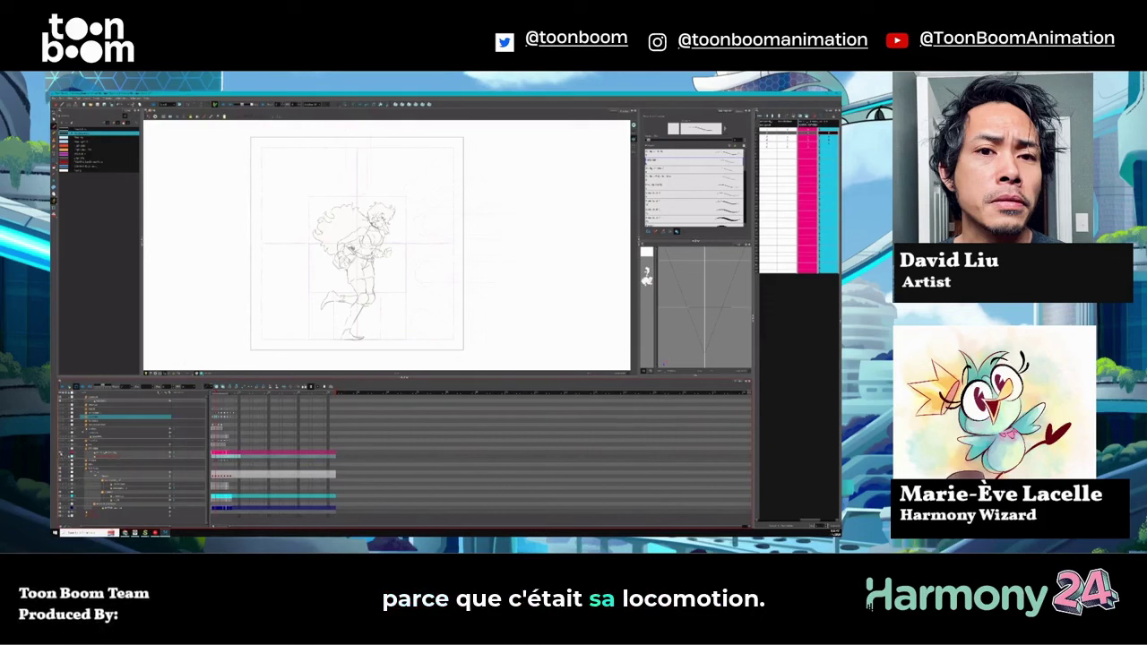
pyautogui.click(269, 508)
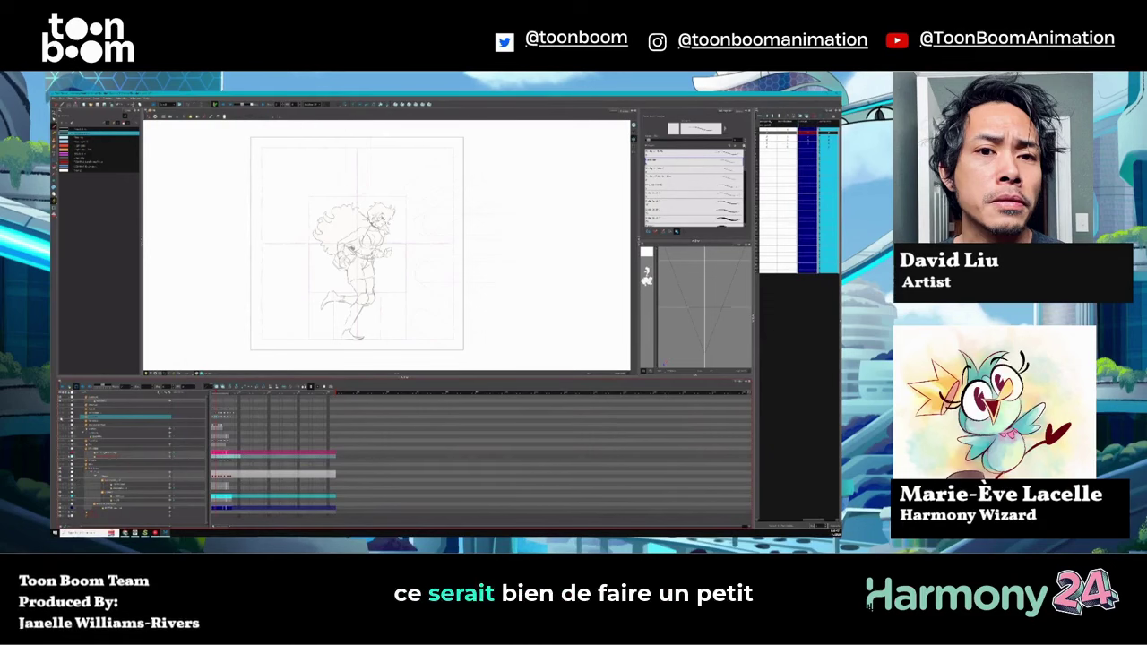
pyautogui.press('.')
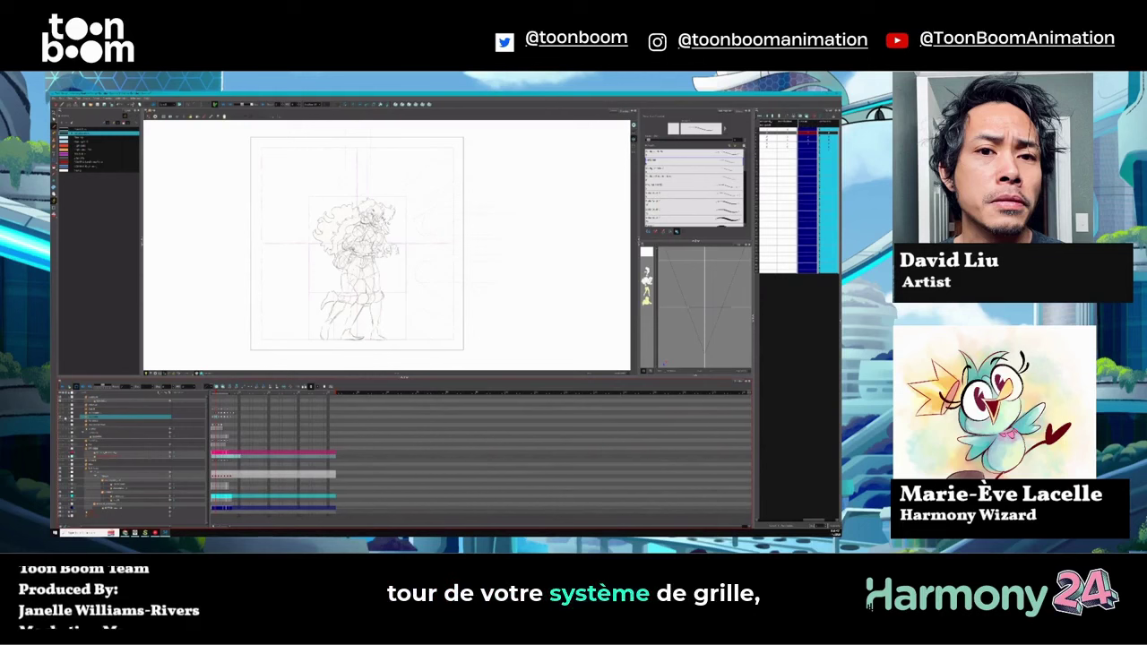
pyautogui.press('.')
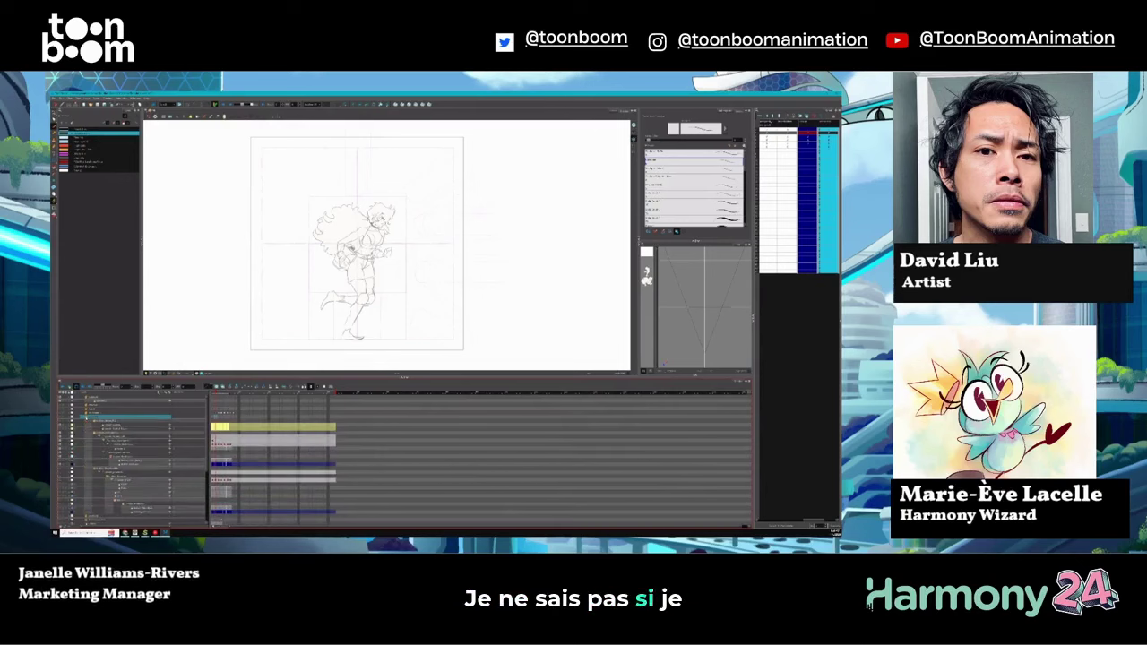
# - Display the wide-stance full-character drawing from the expanded group and select its line drawing layer
pyautogui.scroll(-3, 269, 457)
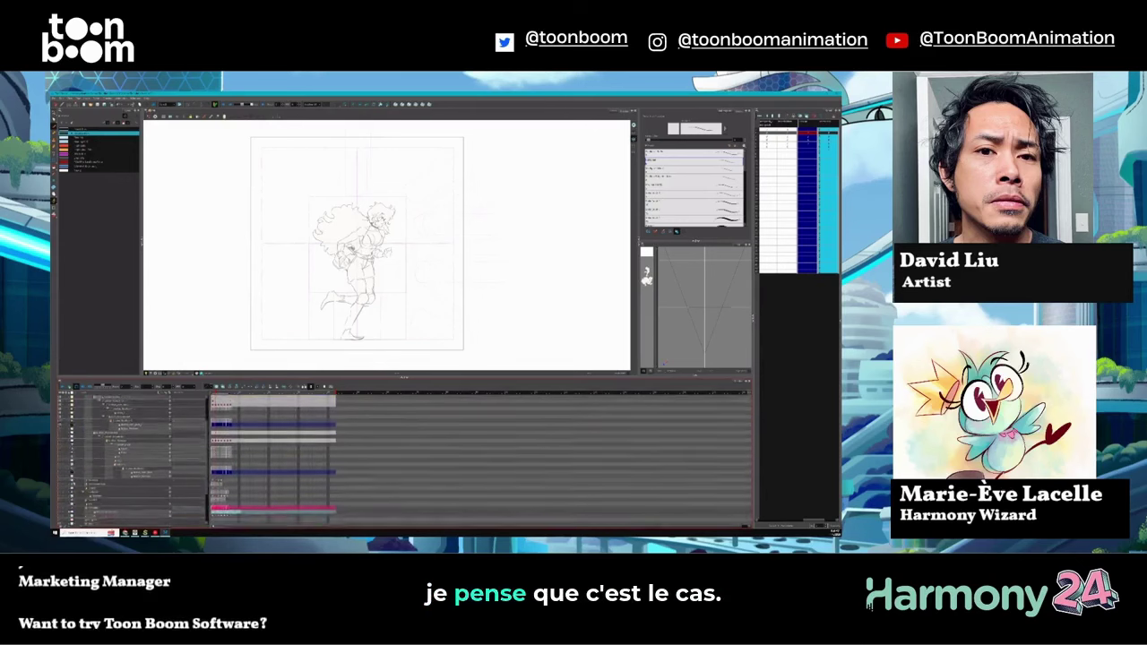
pyautogui.scroll(-1, 269, 457)
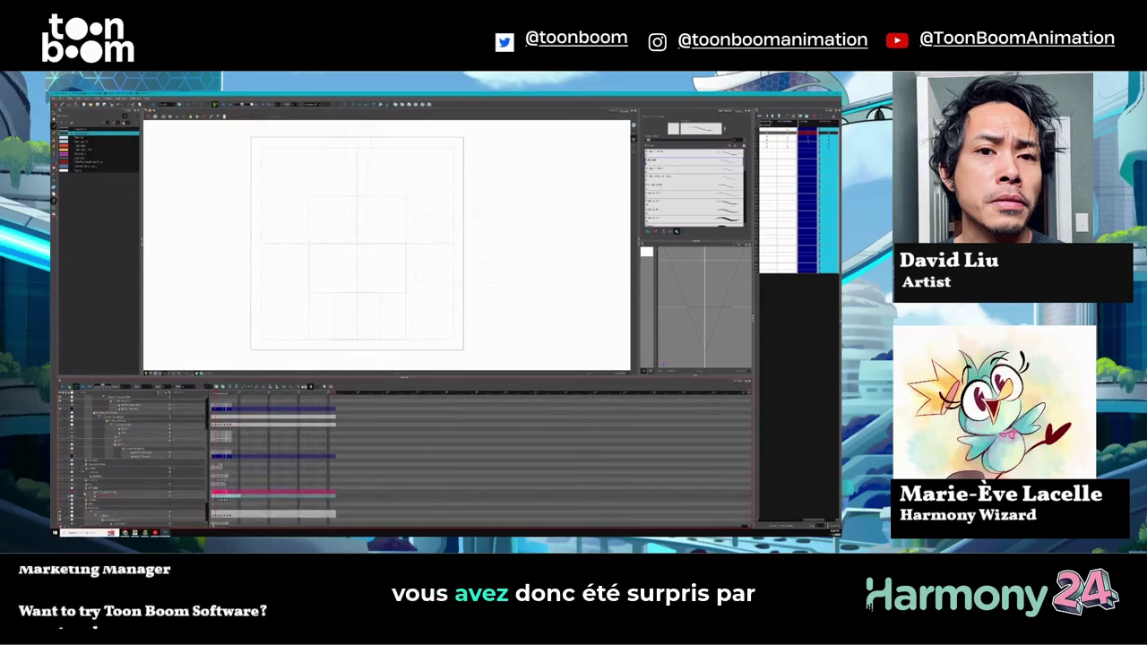
pyautogui.click(125, 400)
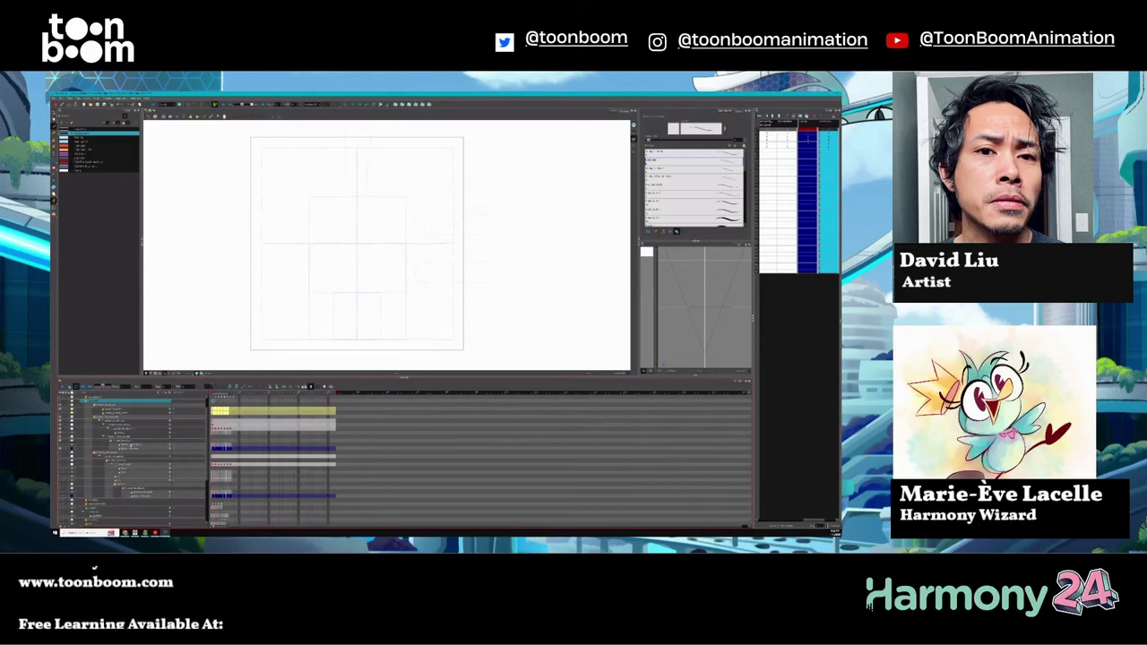
pyautogui.hotkey('ctrl', 'v')
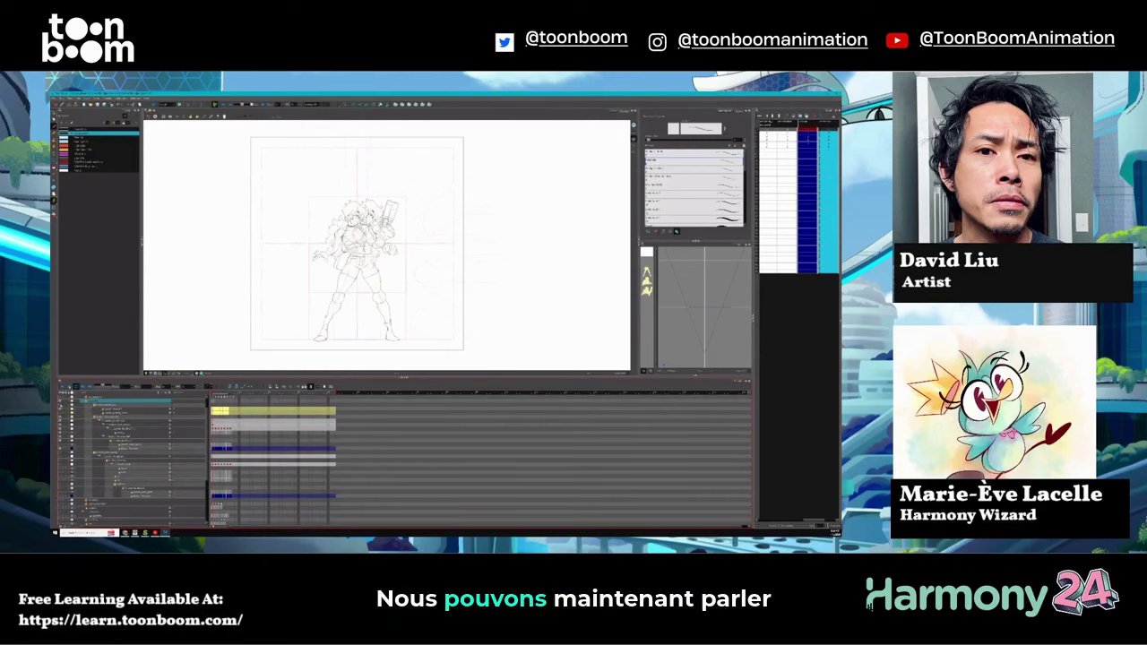
pyautogui.hotkey('ctrl', 'v')
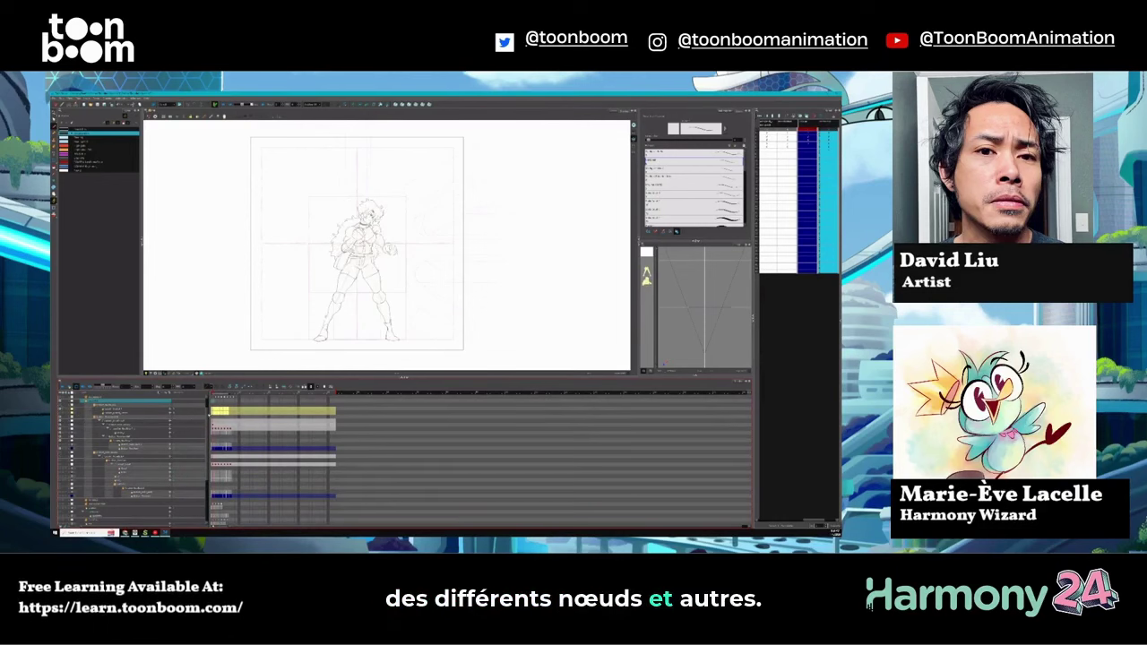
pyautogui.click(828, 197)
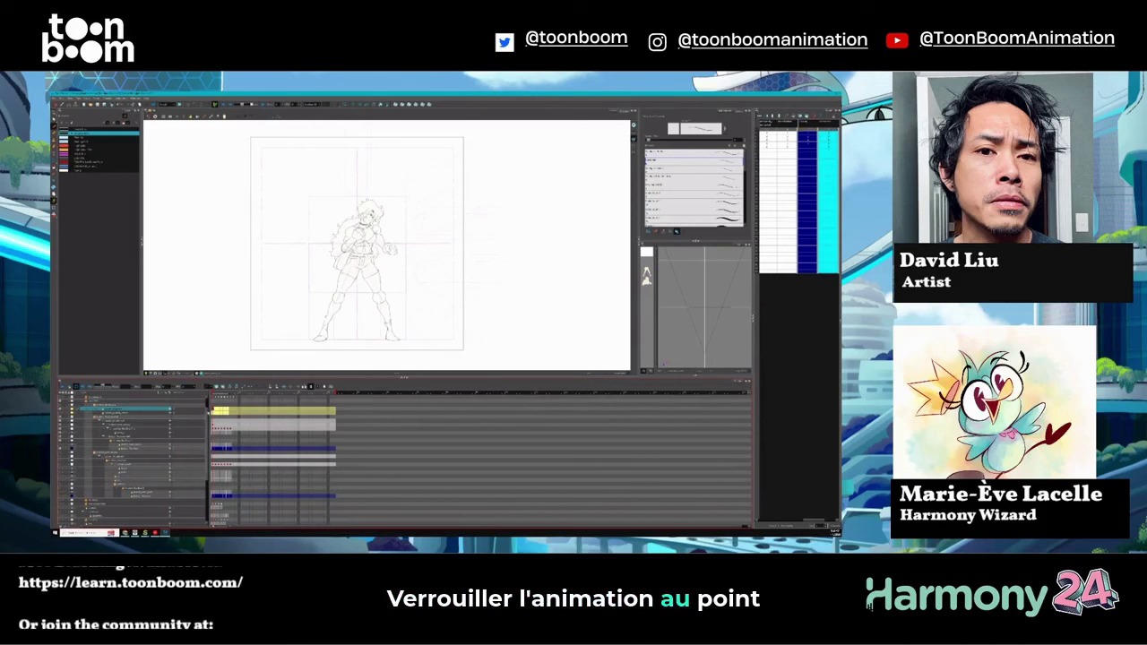
# - Select the nested layer within the character group and clear the full-character drawing from the grid view
pyautogui.click(212, 434)
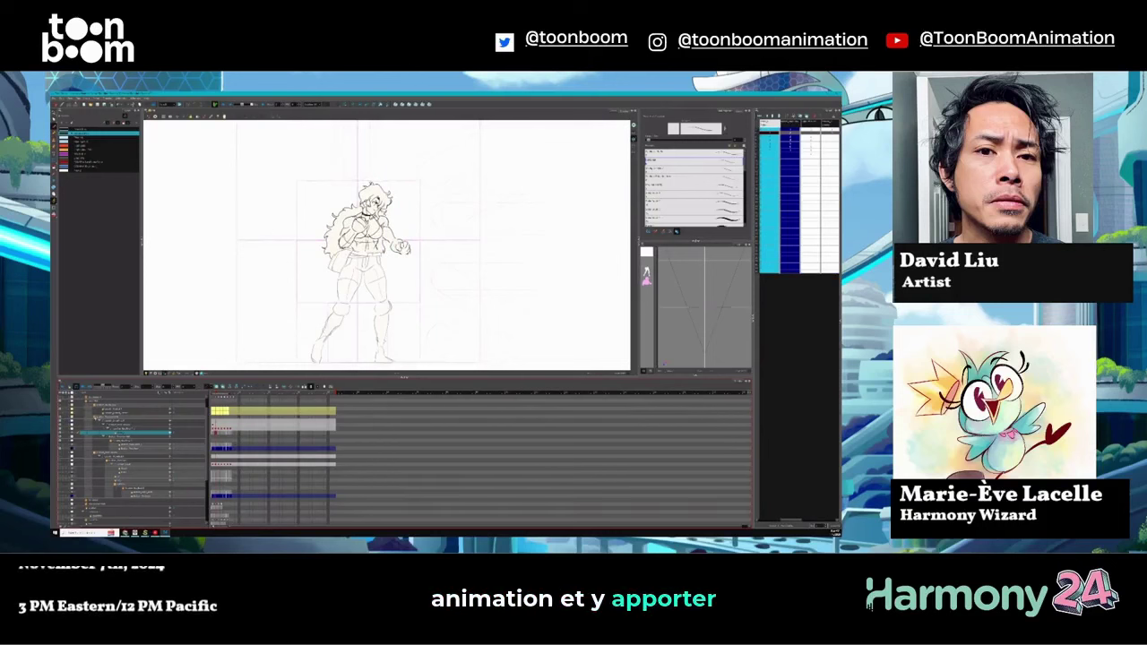
pyautogui.press('Delete')
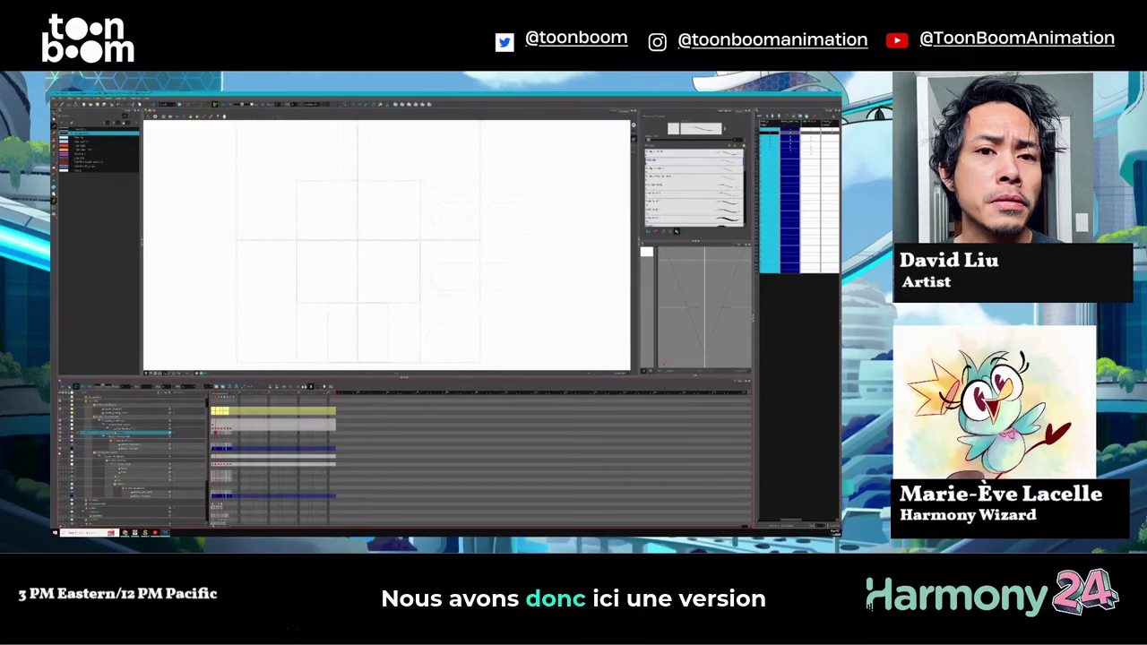